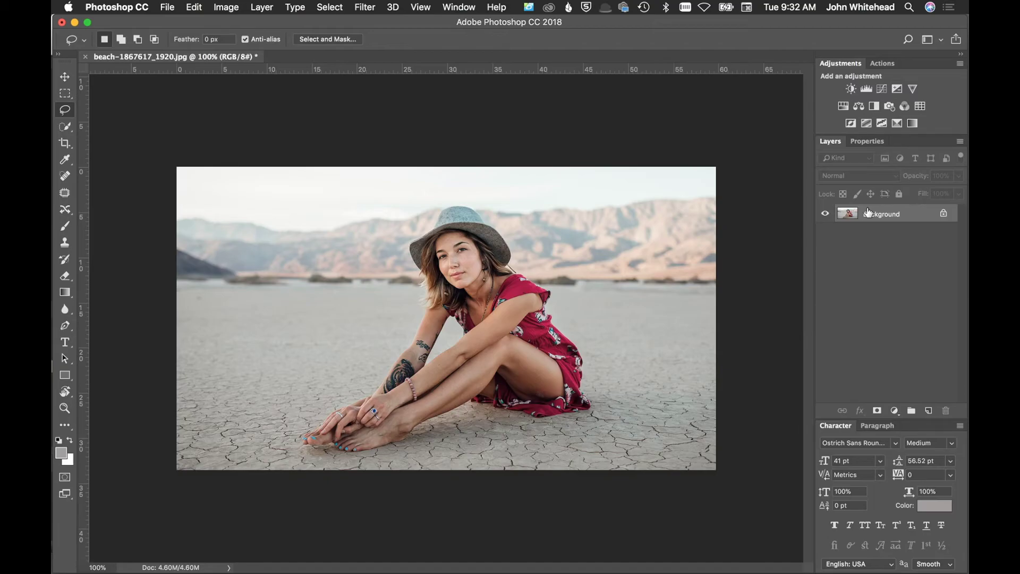
Duplicate the background layer and try to clone out the dark shrubs along the horizon beside the woman with the Clone Stamp
key(super+j)
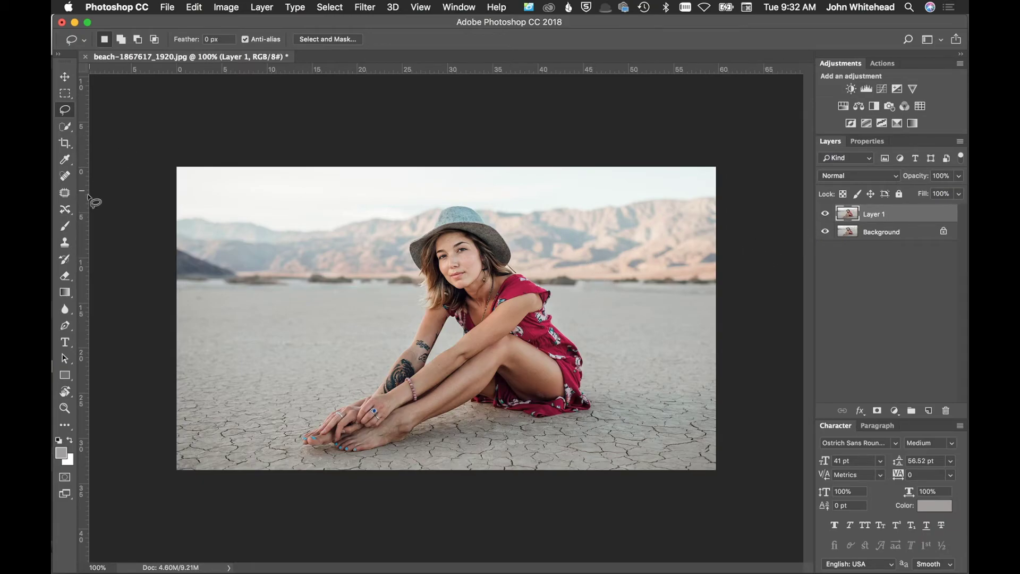
click(65, 243)
drag(602, 296, 573, 292)
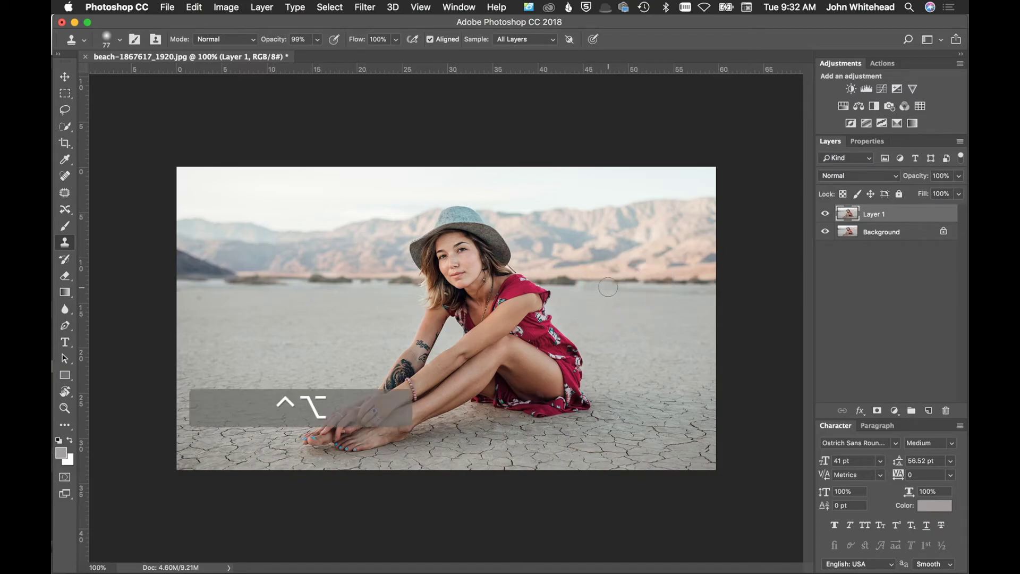
key(super+z)
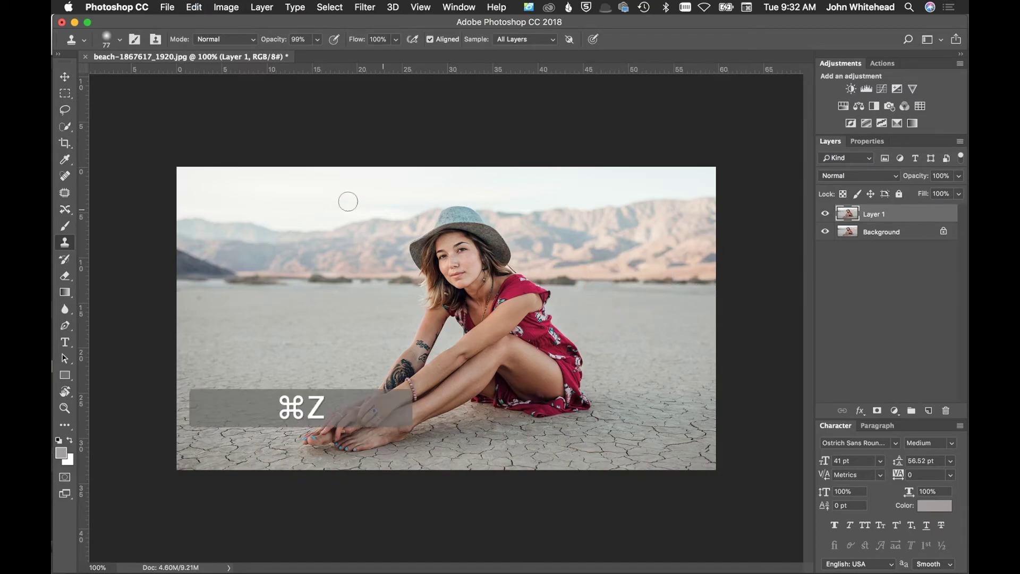
Try to remove the dark horizon shrubs with the Spot Healing Brush and undo everything back to the single background layer
click(65, 176)
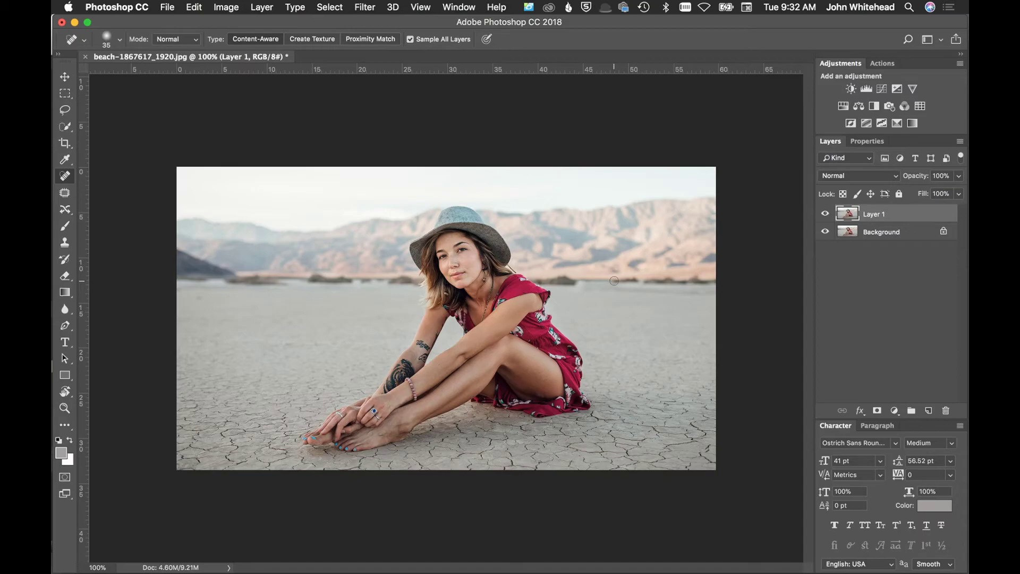
drag(614, 280, 716, 280)
drag(585, 275, 540, 280)
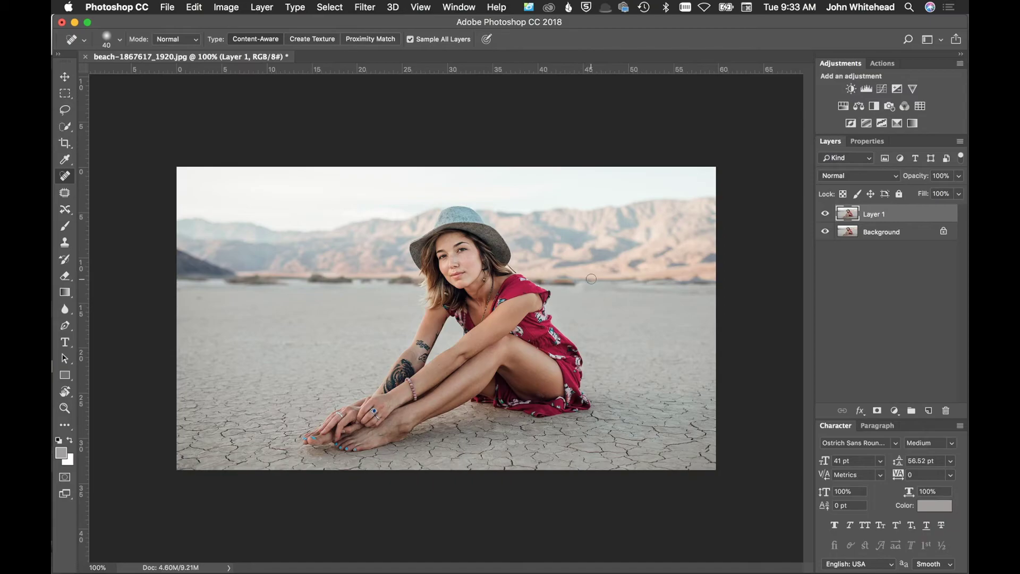
key(super+z)
drag(552, 278, 585, 282)
key(super+z)
key(alt+super+z)
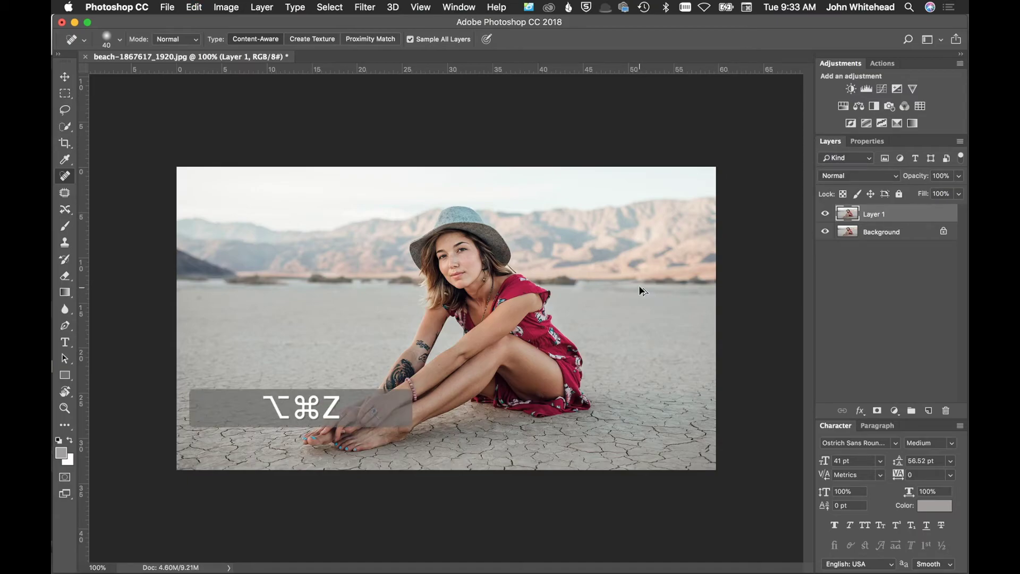
key(alt+super+z)
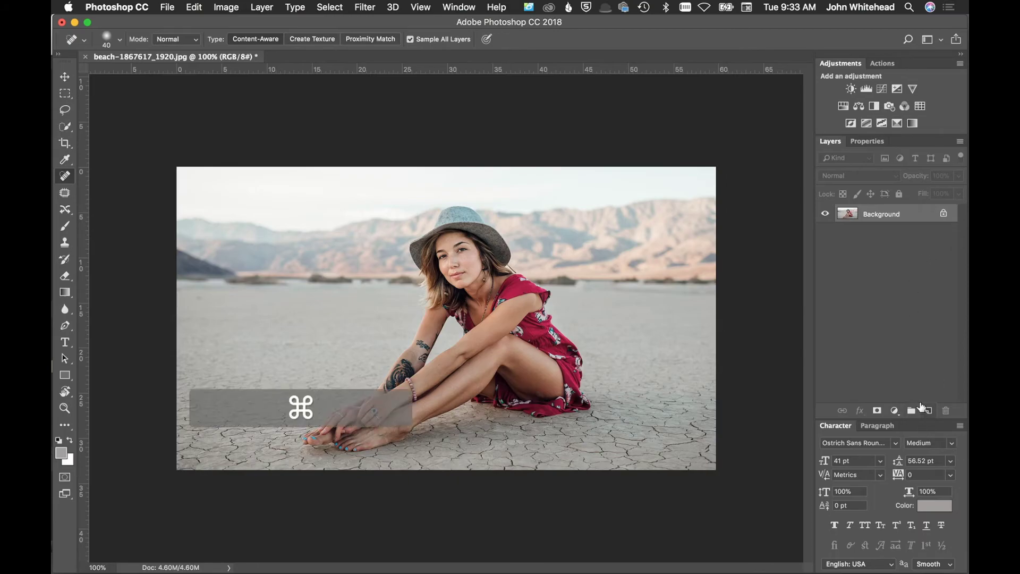
Duplicate the background layer and add a Curves adjustment layer that raises the black point to an output of 46
key(super+j)
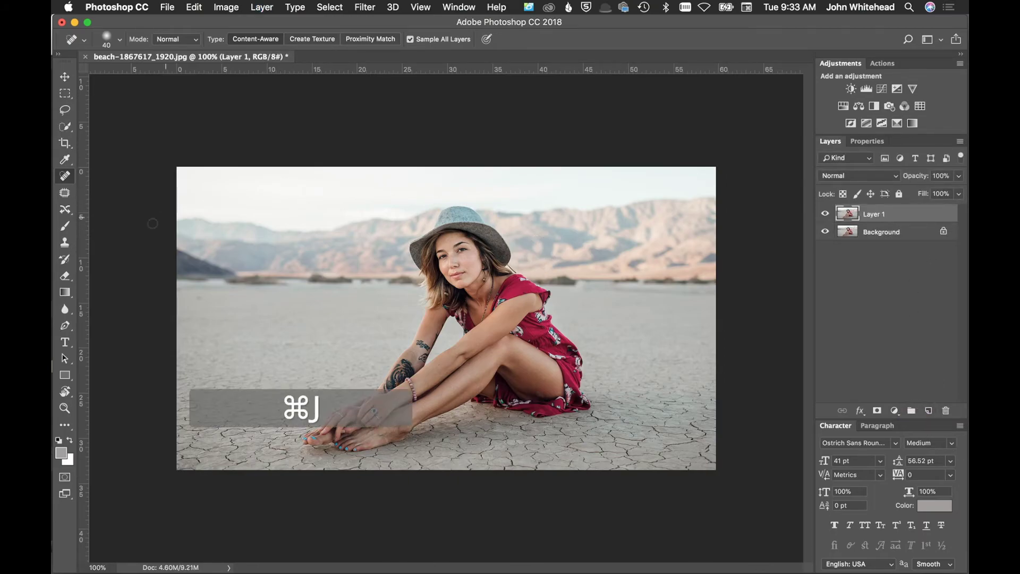
click(881, 89)
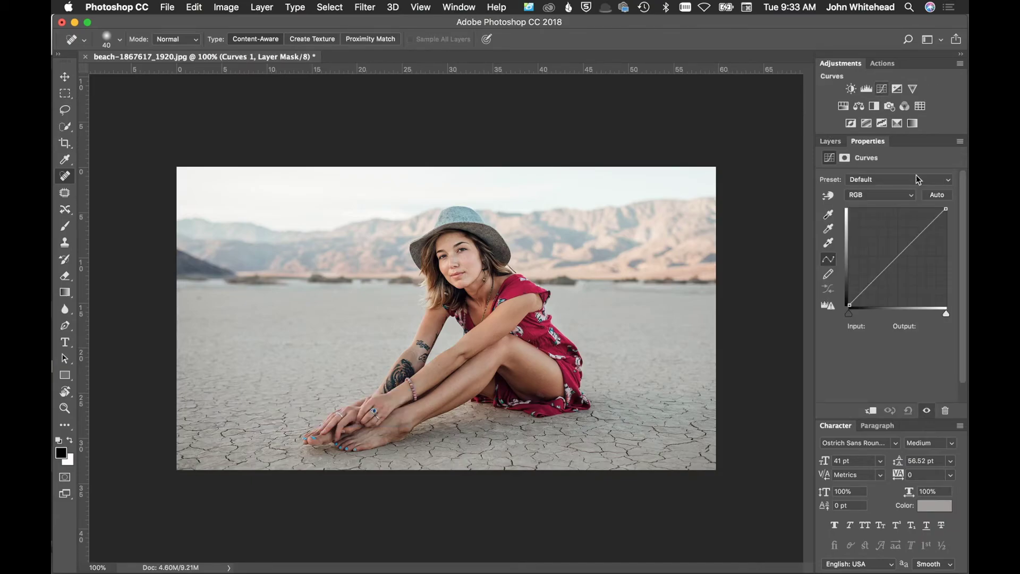
drag(849, 307, 839, 287)
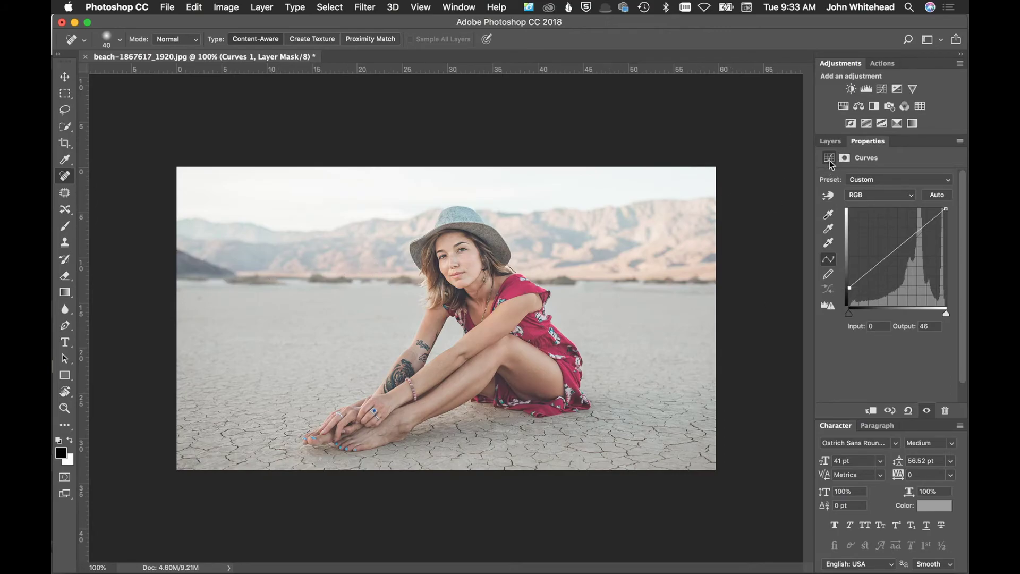
click(830, 141)
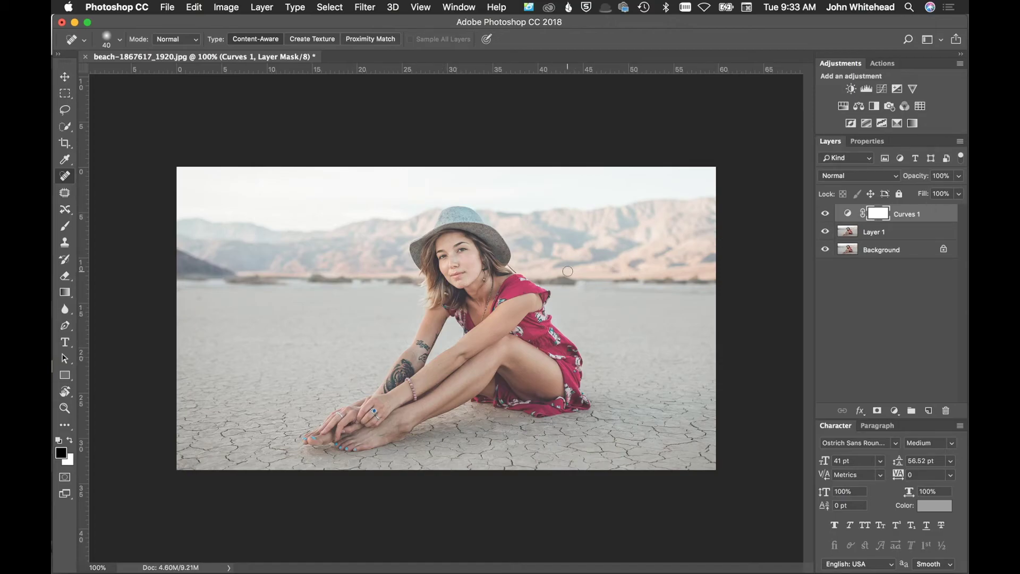
Invert the Curves mask to black and paint white on it over the dark horizon shrubs with a 25 px soft brush
key(super+i)
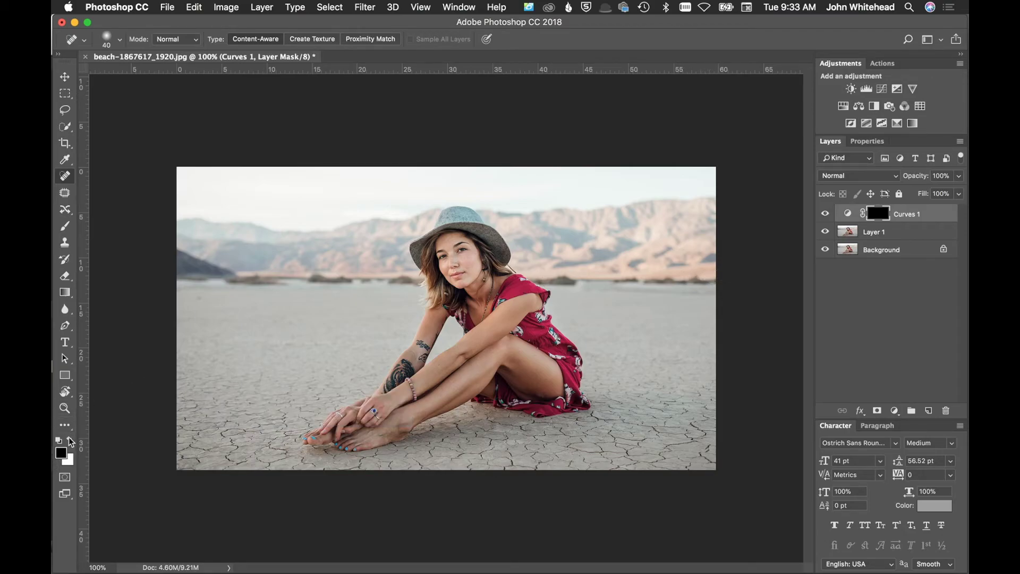
click(71, 440)
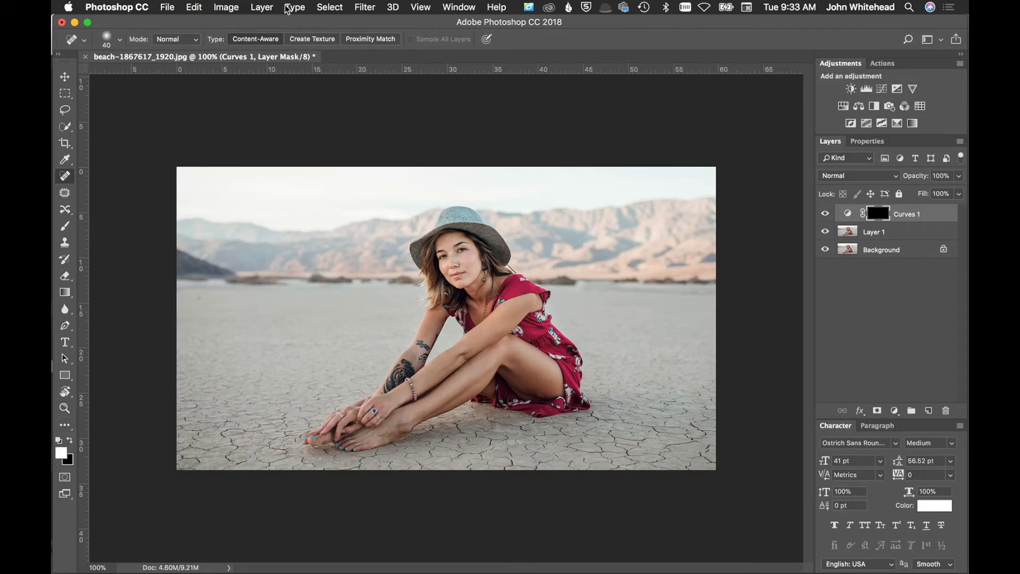
click(66, 225)
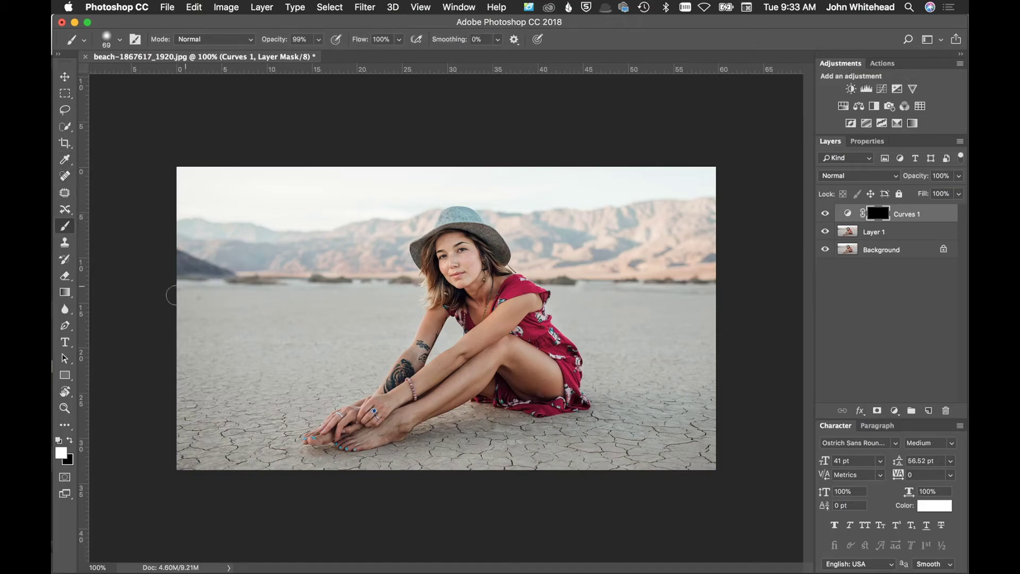
key(bracketleft)
key(bracketleft)
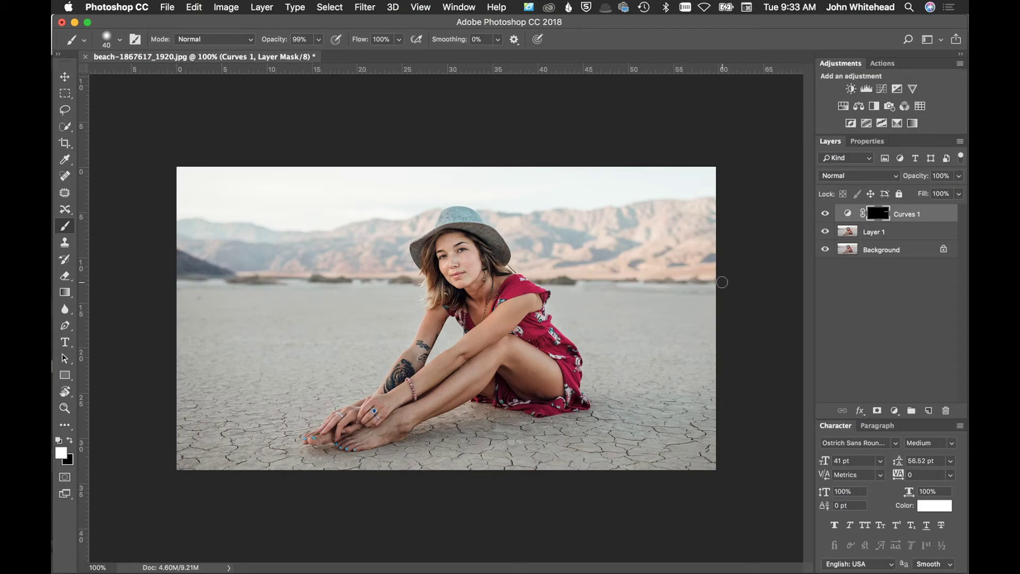
key(super+z)
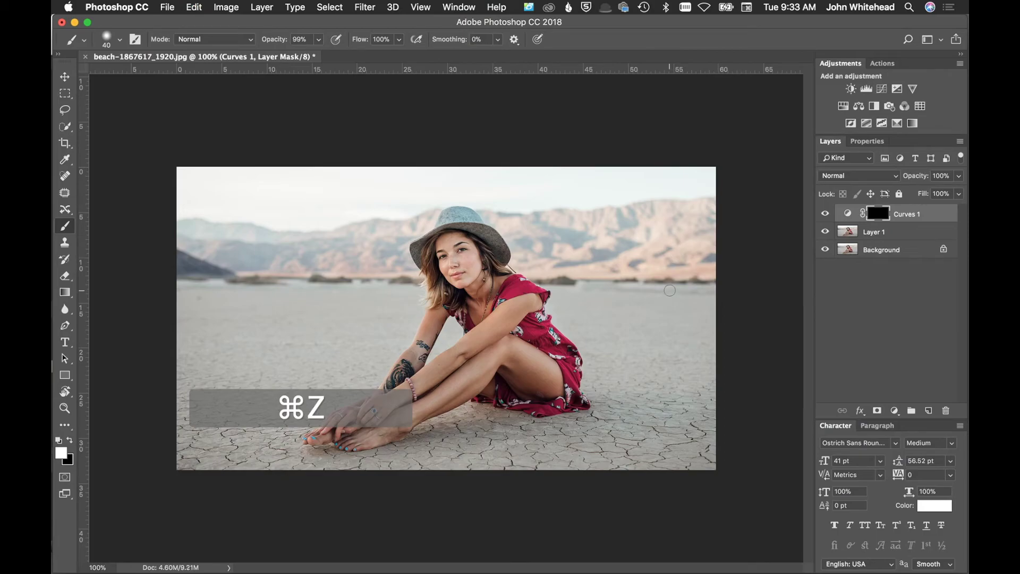
key(bracketleft)
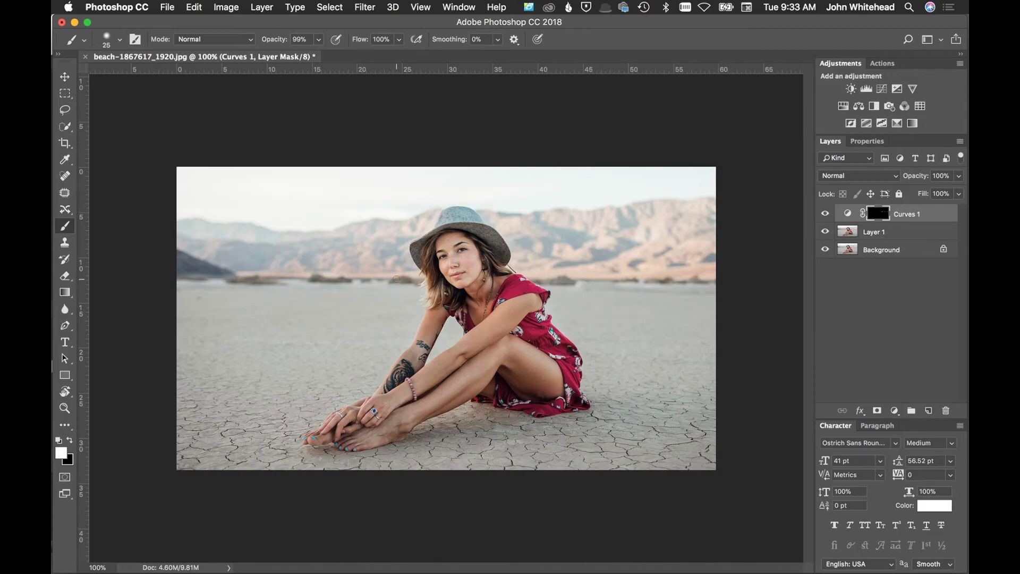
drag(419, 280, 351, 280)
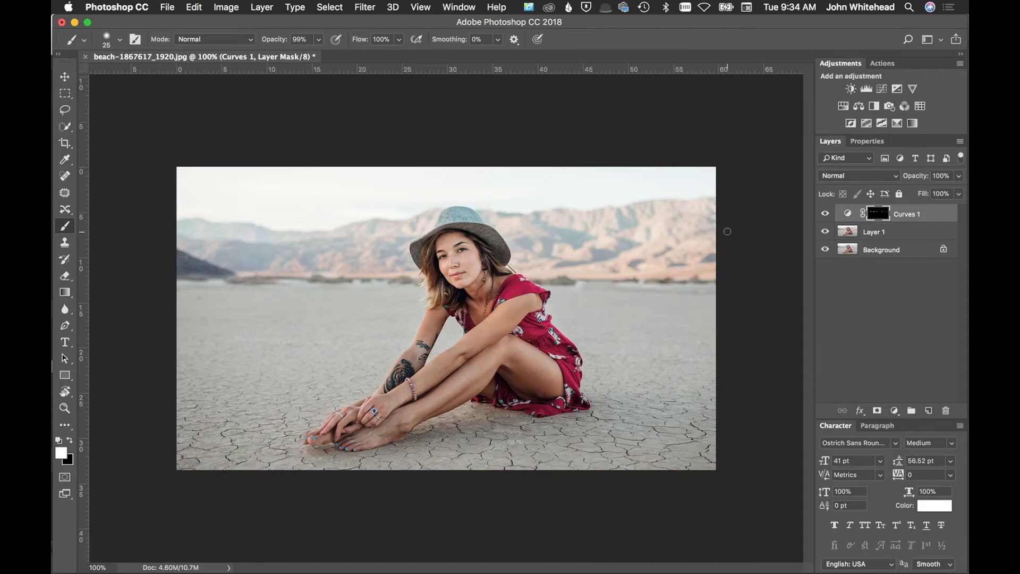
click(825, 214)
click(825, 215)
key(x)
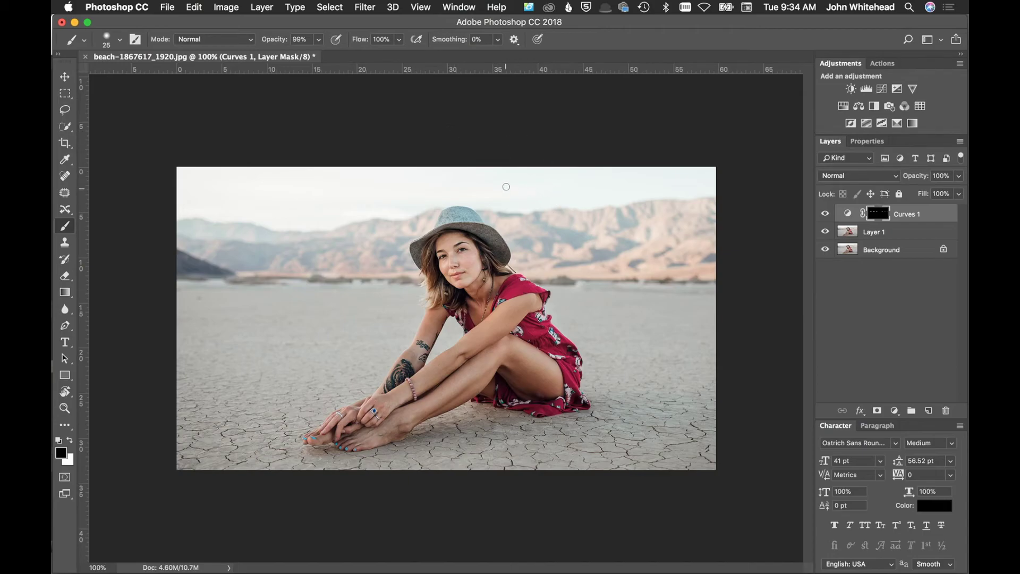
Merge the Curves adjustment layer with the duplicated photo layer and clear the loaded selection
click(848, 232)
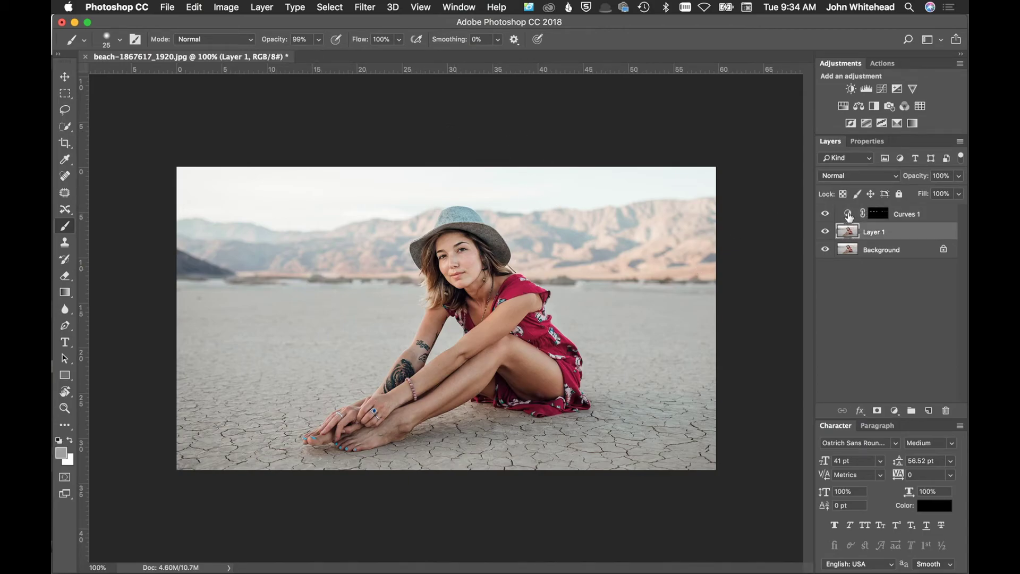
super+click(848, 216)
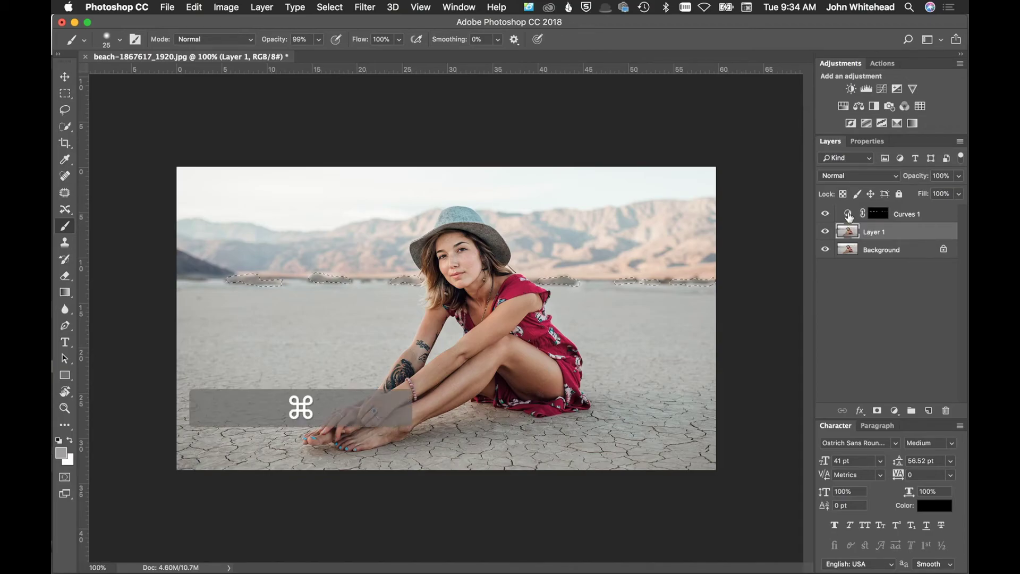
click(880, 213)
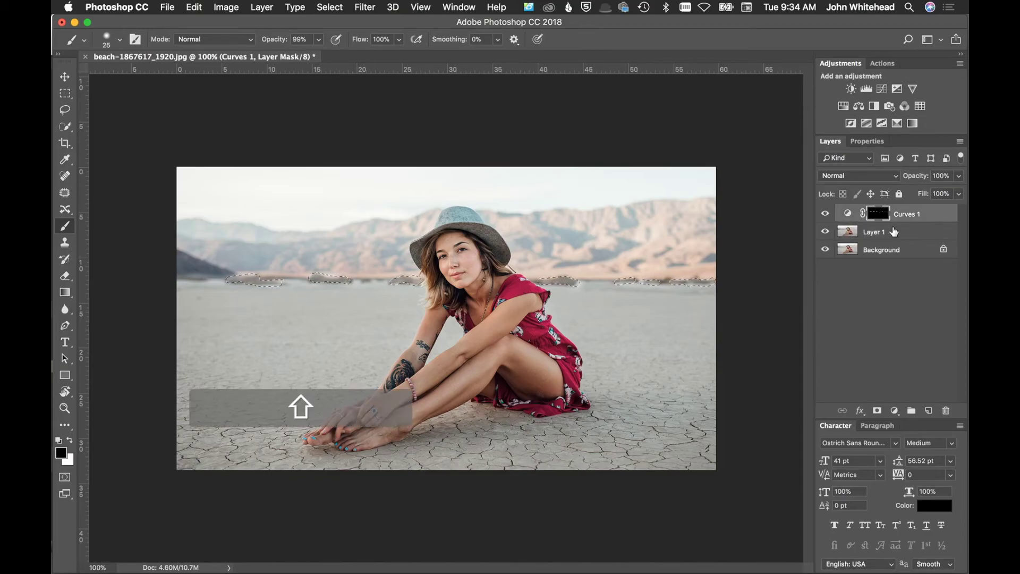
shift+click(894, 232)
key(super+e)
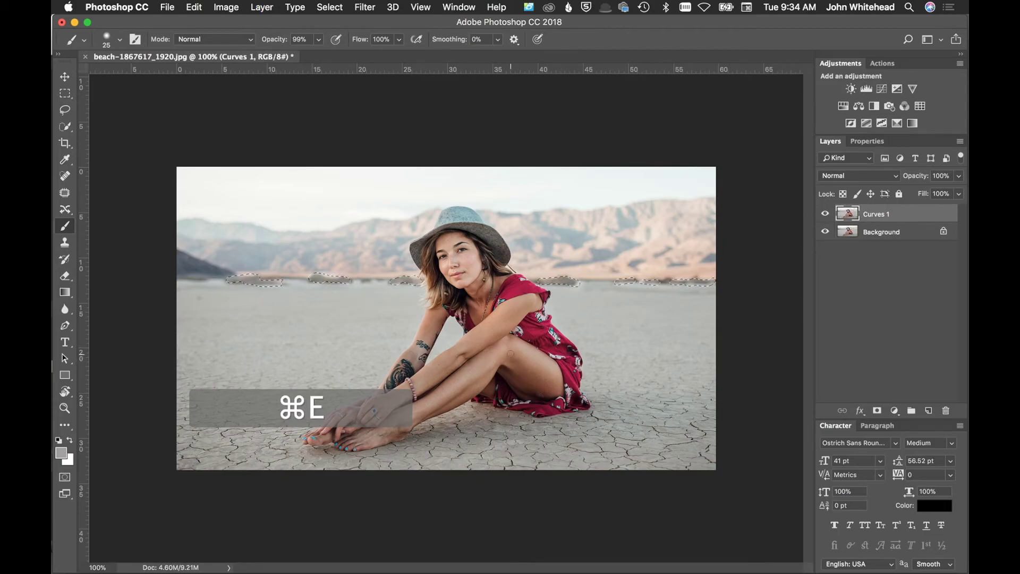
key(super+d)
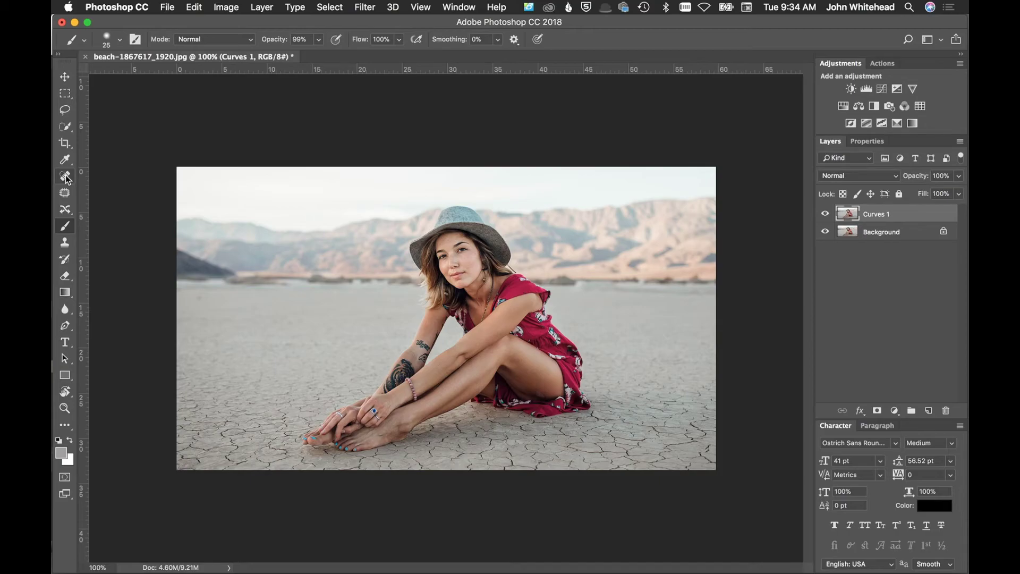
Select the woman from hat to feet with the Quick Selection tool, refining the edge around her toes with a 45 px brush
click(66, 127)
mouse_move(450, 210)
mouse_down()
mouse_move(488, 227)
mouse_move(474, 214)
mouse_move(441, 258)
mouse_move(531, 302)
mouse_move(521, 352)
mouse_move(543, 372)
mouse_move(511, 355)
mouse_up()
drag(453, 379, 434, 346)
drag(394, 410, 375, 394)
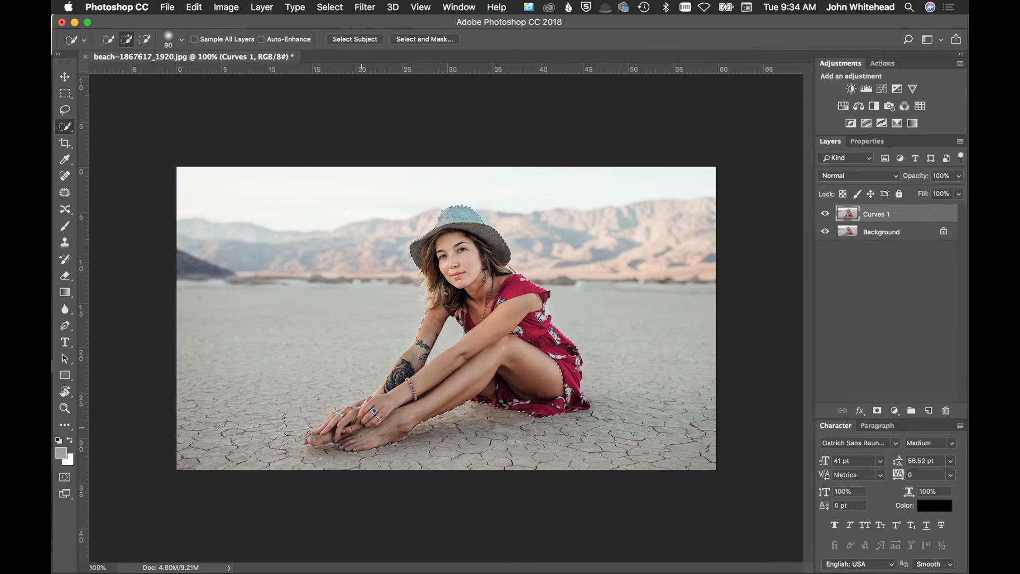
mouse_move(360, 428)
mouse_down()
mouse_move(342, 419)
mouse_move(323, 434)
mouse_up()
key(alt)
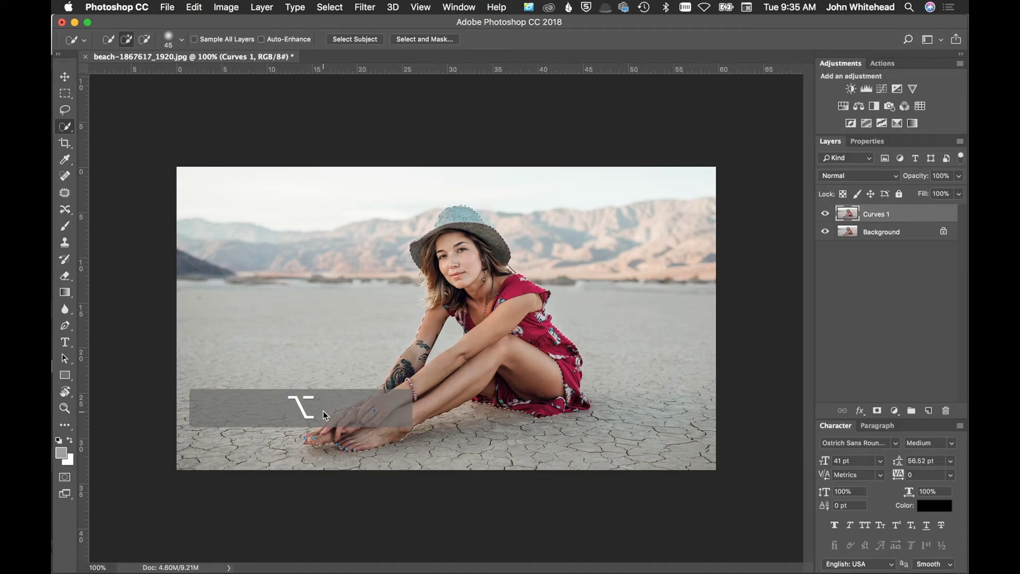
drag(324, 412, 330, 484)
click(319, 409)
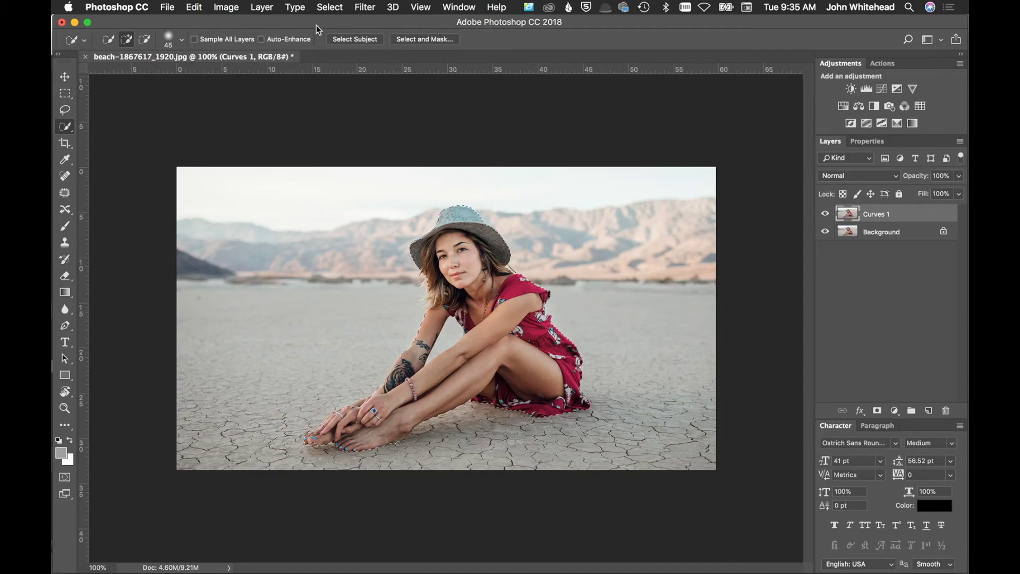
Feather the woman's selection by 11.2 px in Select and Mask, output it to a new layer with layer mask, and show the Curves 1 layer again
click(427, 39)
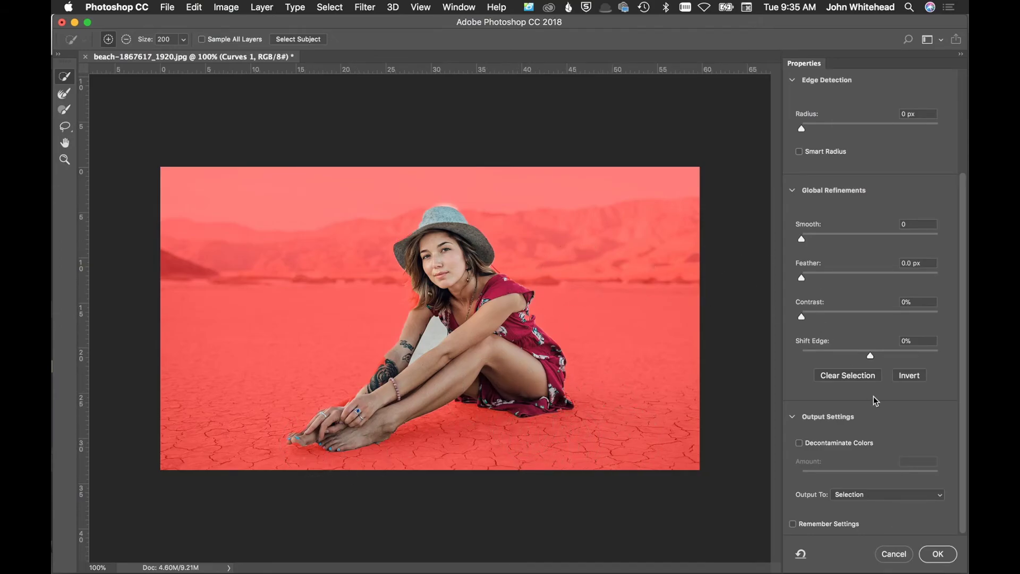
click(847, 273)
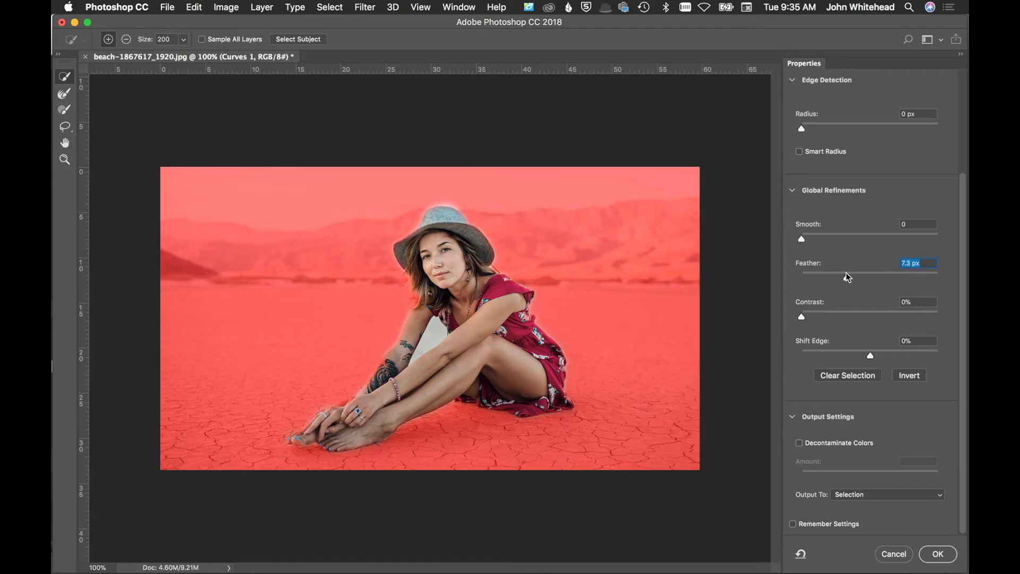
click(857, 272)
click(898, 494)
click(902, 522)
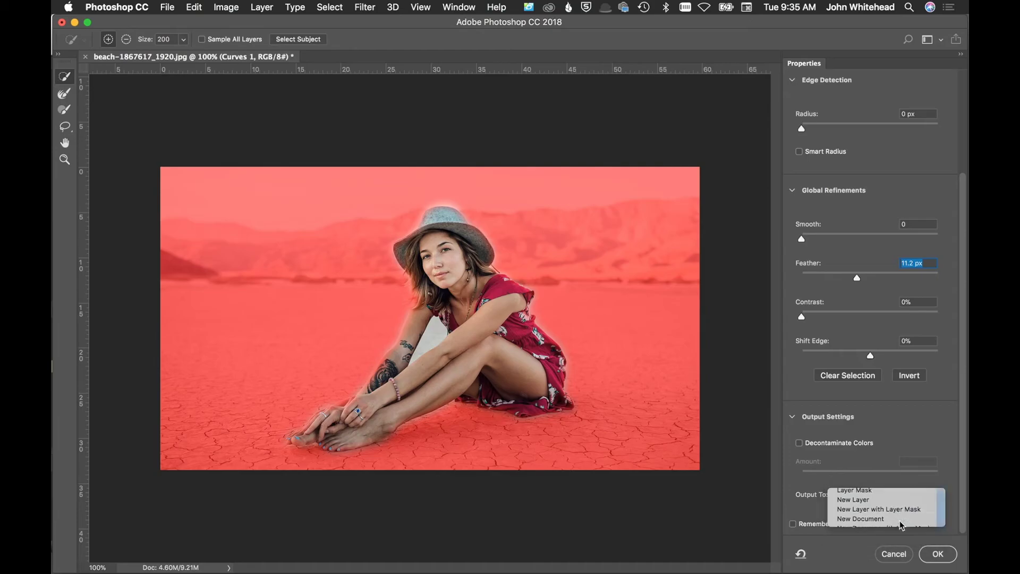
click(939, 554)
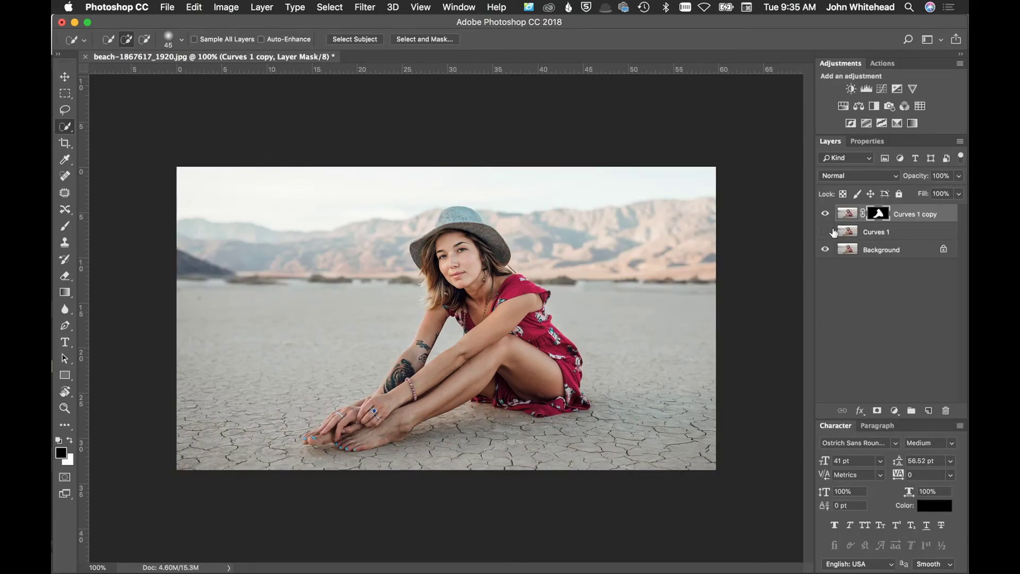
click(824, 232)
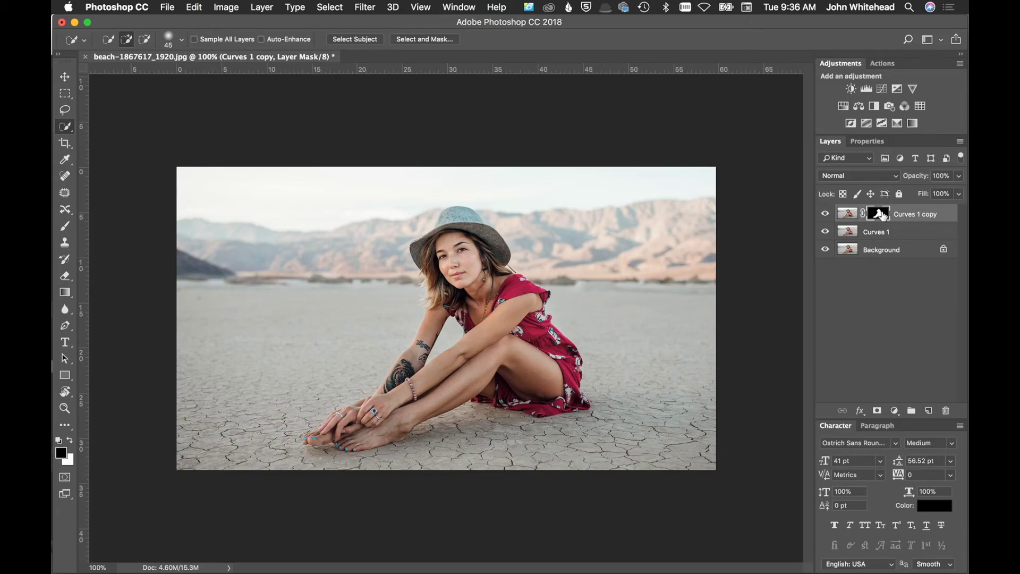
Invert the top layer's mask and paint black across the foreground ground with a 297 px brush at 66% opacity and 70% flow
key(super+i)
click(64, 228)
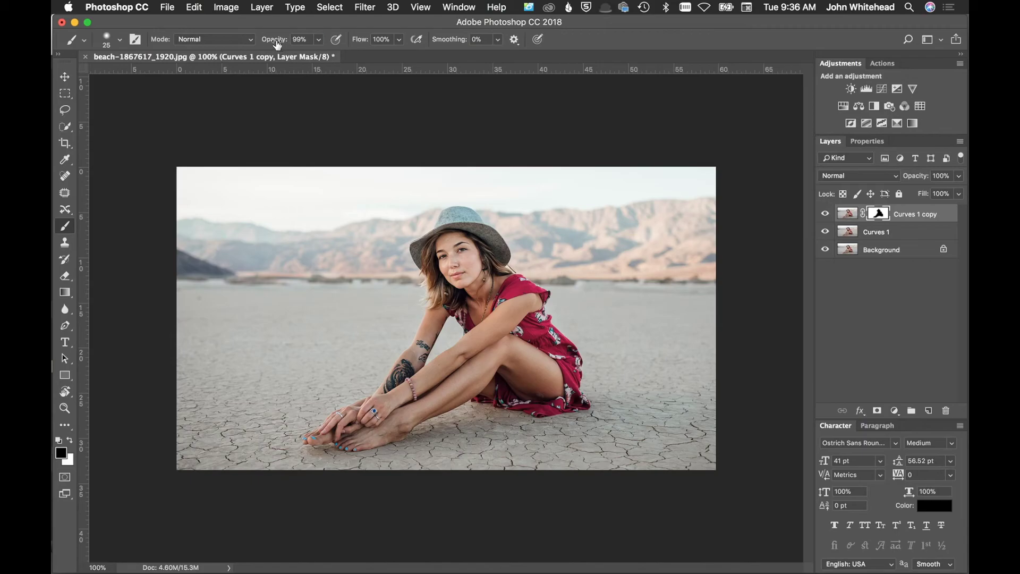
drag(369, 43, 347, 41)
key(ctrl+alt)
mouse_move(329, 378)
mouse_down()
mouse_move(415, 376)
mouse_move(406, 306)
mouse_move(406, 339)
mouse_up()
drag(232, 408, 157, 408)
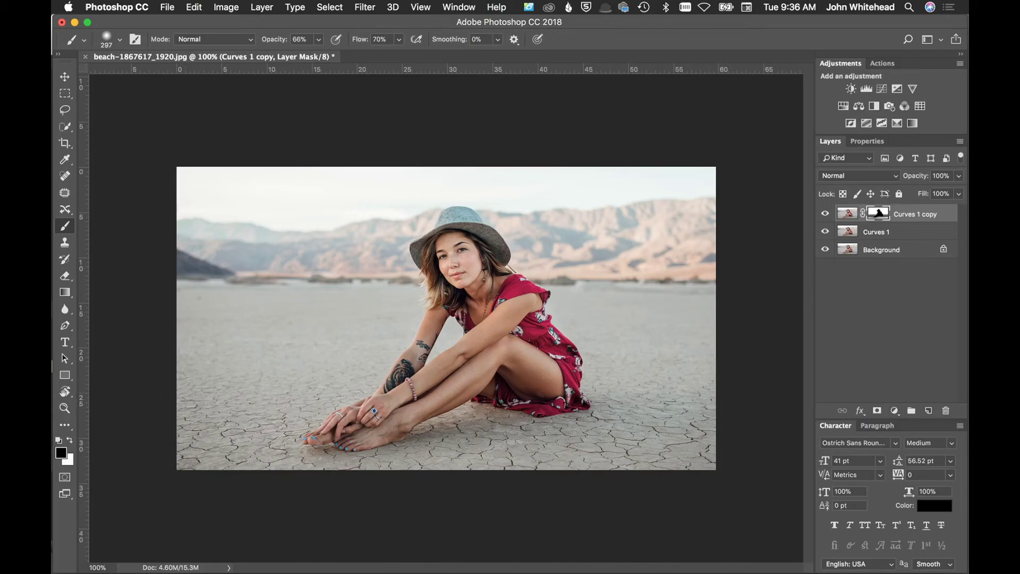
alt+click(879, 214)
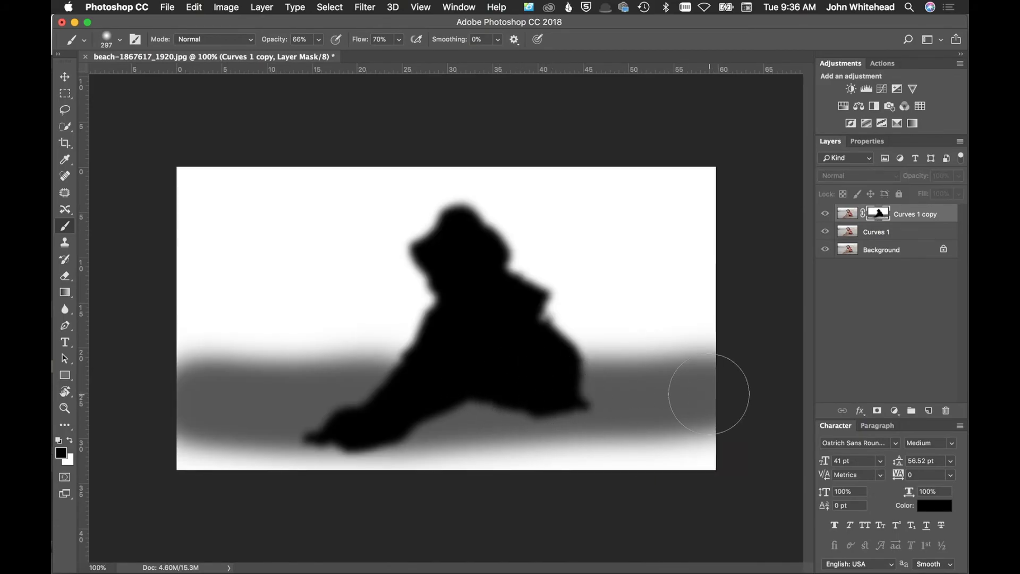
Darken the foreground band of the layer mask around the woman with a 200 px black brush at 66% opacity, 70% flow, and return to the photo view
key(super+z)
key(super+z)
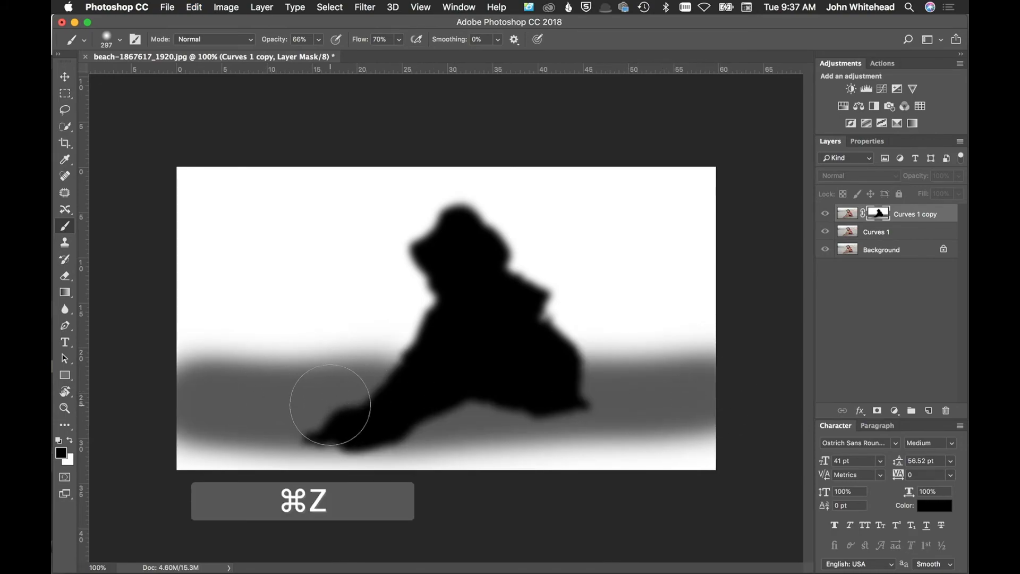
key(bracketleft)
key(bracketleft)
mouse_move(330, 406)
mouse_down()
mouse_move(168, 405)
mouse_move(713, 389)
mouse_move(375, 414)
mouse_move(173, 402)
mouse_move(624, 384)
mouse_move(615, 387)
mouse_move(656, 402)
mouse_move(696, 395)
mouse_move(664, 409)
mouse_move(628, 389)
mouse_move(533, 392)
mouse_move(546, 421)
mouse_up()
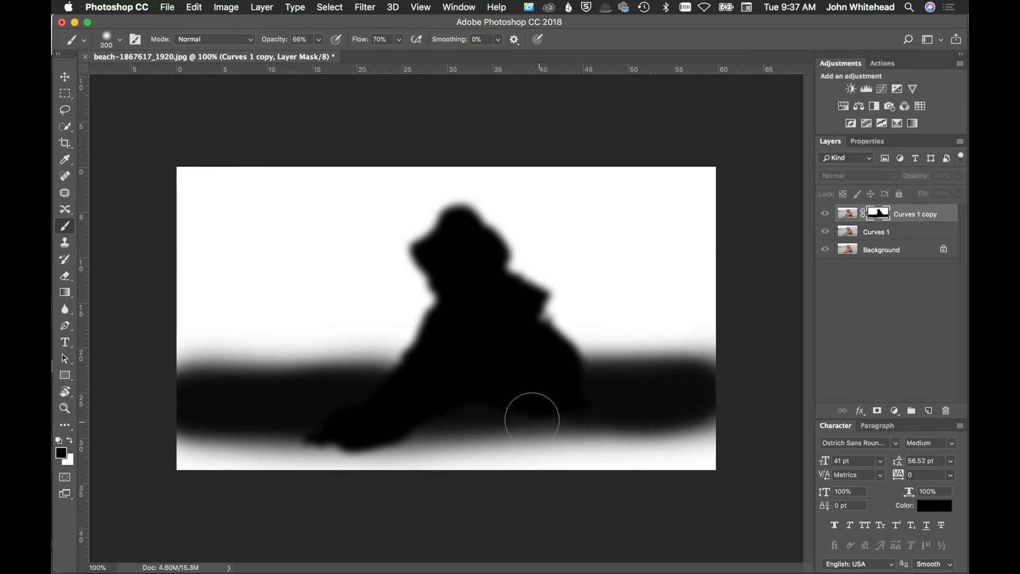
alt+click(879, 215)
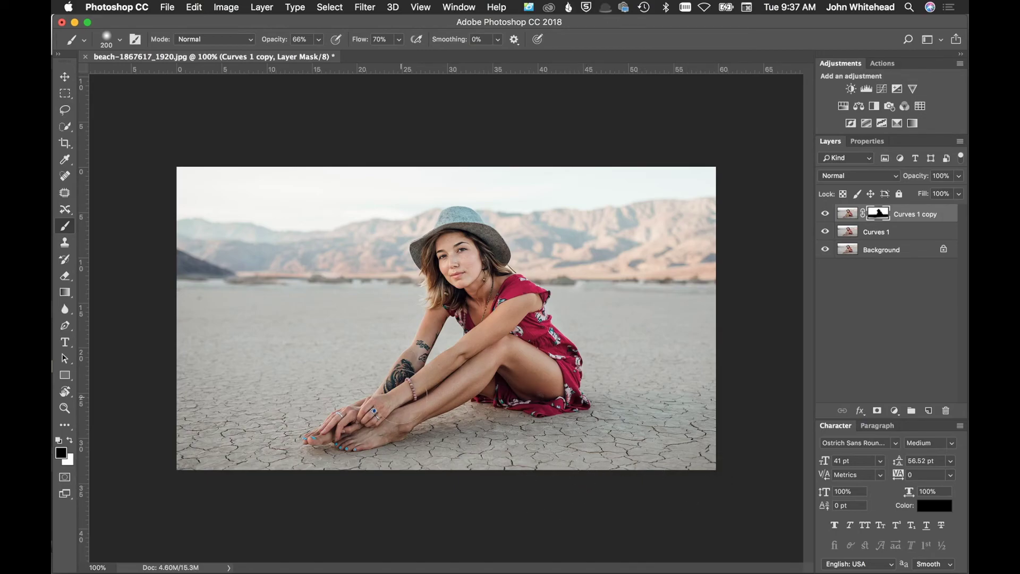
Soften the mask's transition above and below the black band by painting with a 330 px brush at 34% opacity and 17% flow
alt+click(879, 214)
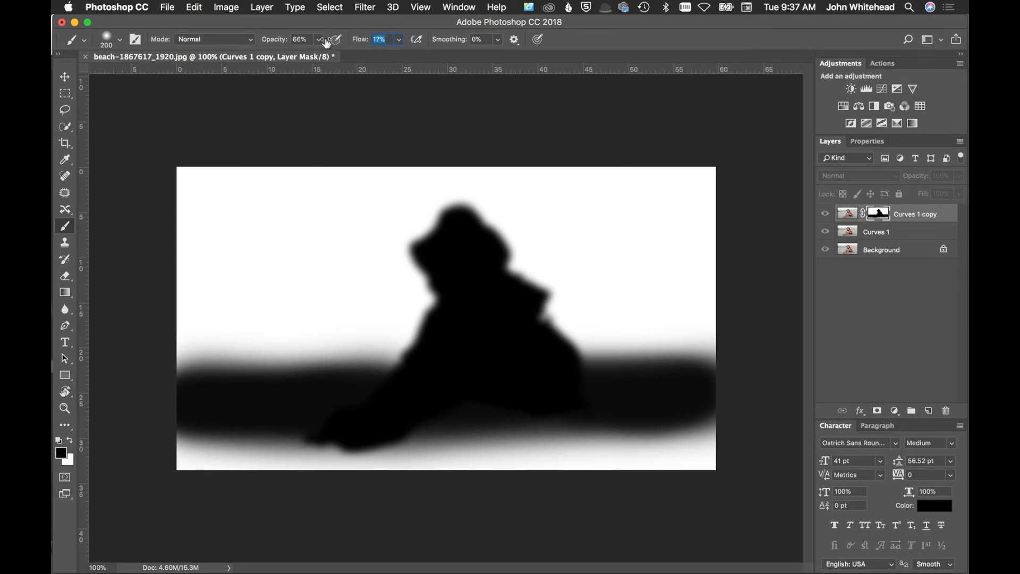
drag(279, 46, 260, 45)
drag(231, 381, 234, 295)
drag(213, 377, 257, 378)
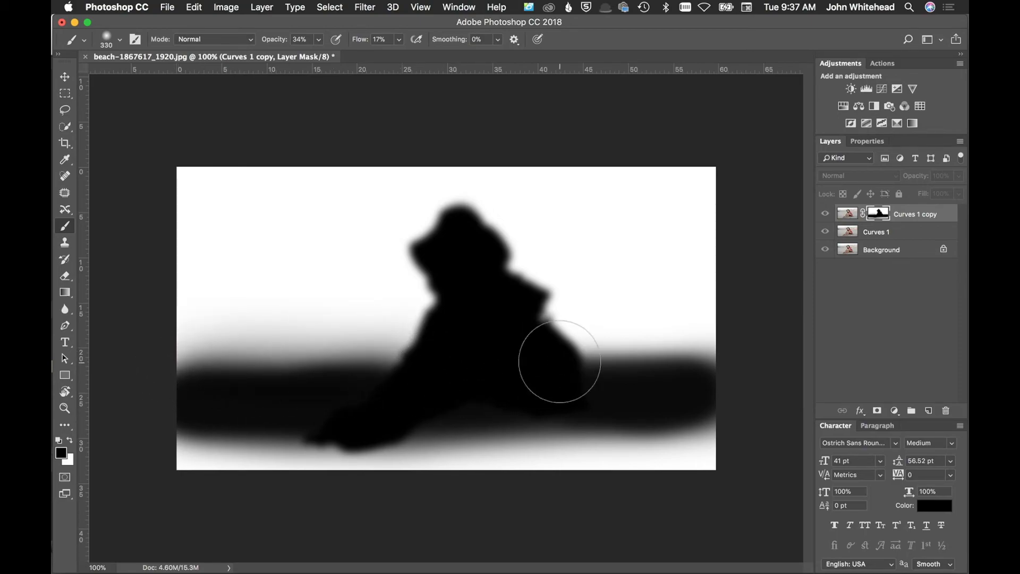
mouse_move(720, 349)
mouse_down()
mouse_move(300, 383)
mouse_move(388, 329)
mouse_move(95, 325)
mouse_move(129, 335)
mouse_move(457, 335)
mouse_move(361, 444)
mouse_move(176, 414)
mouse_move(193, 424)
mouse_move(487, 405)
mouse_move(413, 413)
mouse_move(740, 426)
mouse_move(627, 426)
mouse_move(712, 439)
mouse_move(113, 472)
mouse_move(537, 446)
mouse_move(257, 415)
mouse_move(604, 416)
mouse_up()
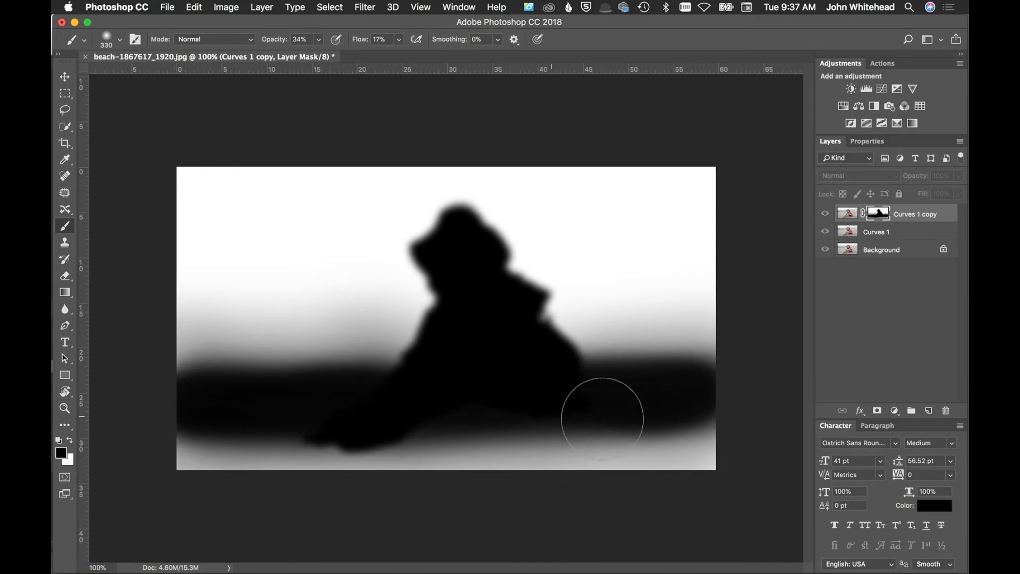
Darken the lower foreground of the mask along the image's bottom edge with a 225 px brush at 58% opacity
drag(284, 46, 287, 45)
mouse_move(493, 422)
mouse_down()
mouse_move(190, 429)
mouse_move(408, 420)
mouse_move(163, 419)
mouse_move(429, 421)
mouse_move(335, 427)
mouse_move(731, 414)
mouse_move(653, 425)
mouse_move(695, 433)
mouse_move(659, 422)
mouse_up()
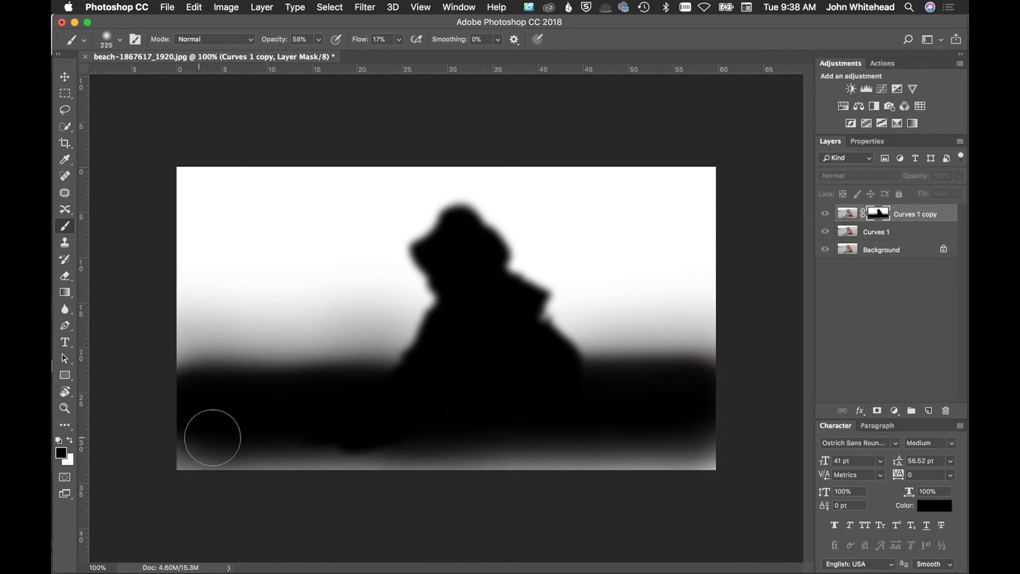
mouse_move(617, 434)
mouse_down()
mouse_move(737, 430)
mouse_move(713, 472)
mouse_move(387, 497)
mouse_up()
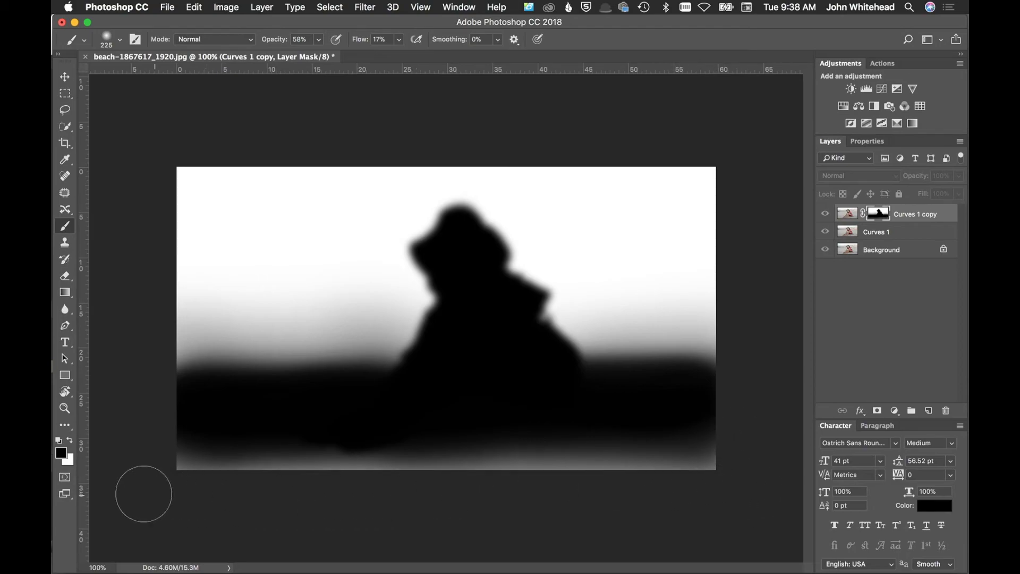
drag(205, 462, 712, 468)
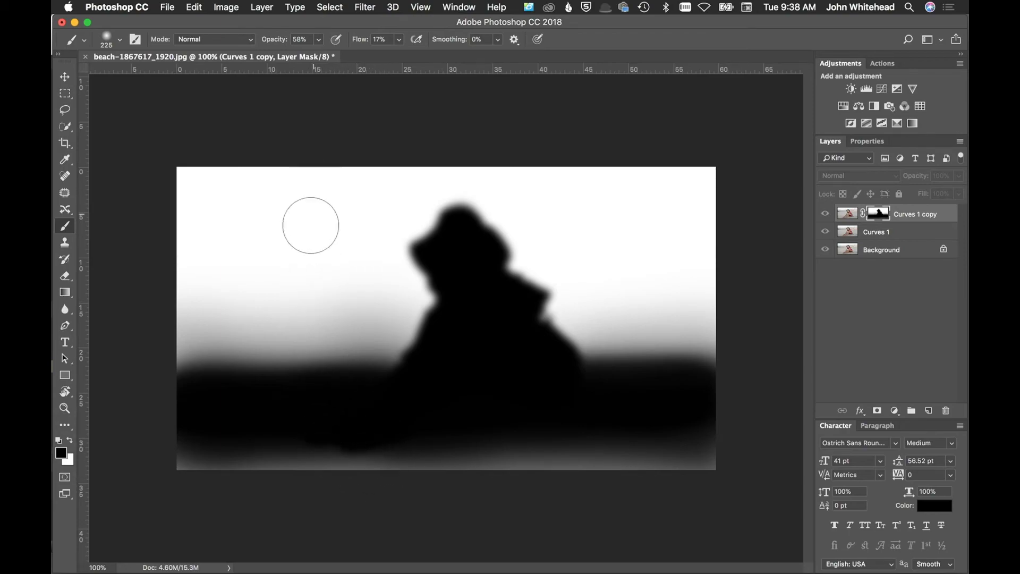
mouse_move(368, 446)
mouse_down()
mouse_move(346, 465)
mouse_move(322, 454)
mouse_up()
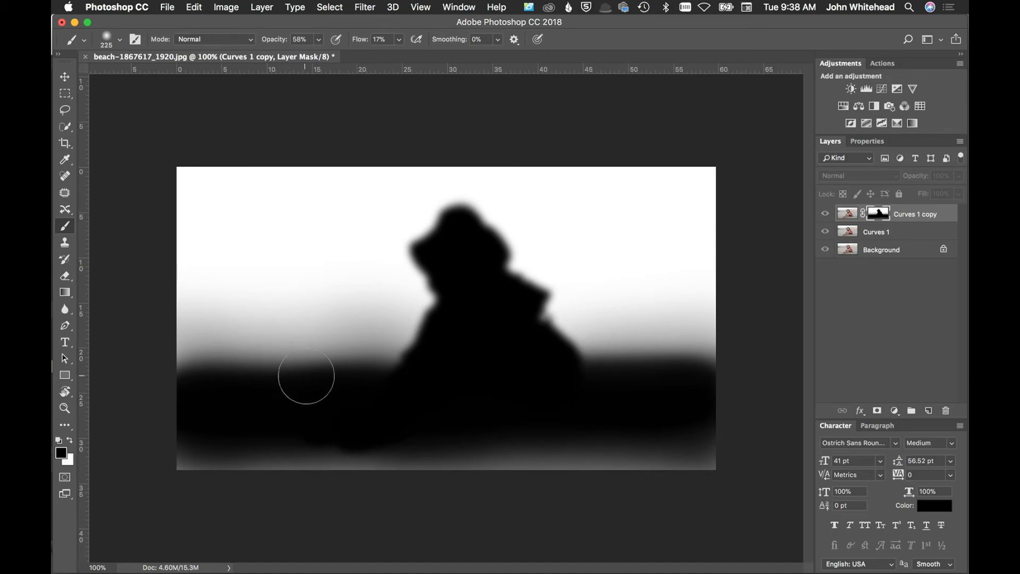
Blend the mask's gray transition behind the woman with 369 px to 420 px brushes at 35% opacity, and return to the photo view
drag(319, 391, 362, 388)
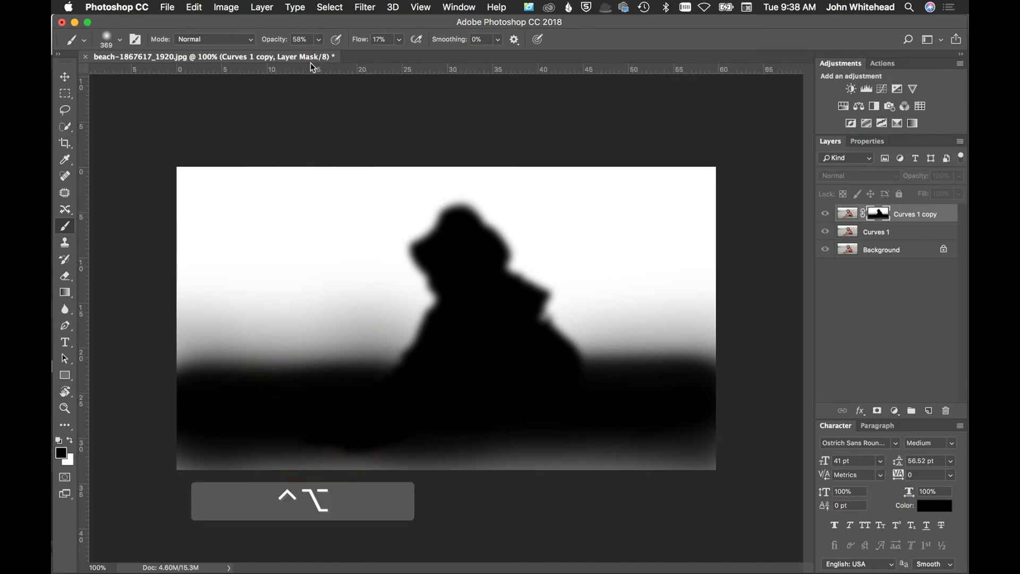
text(35)
key(Return)
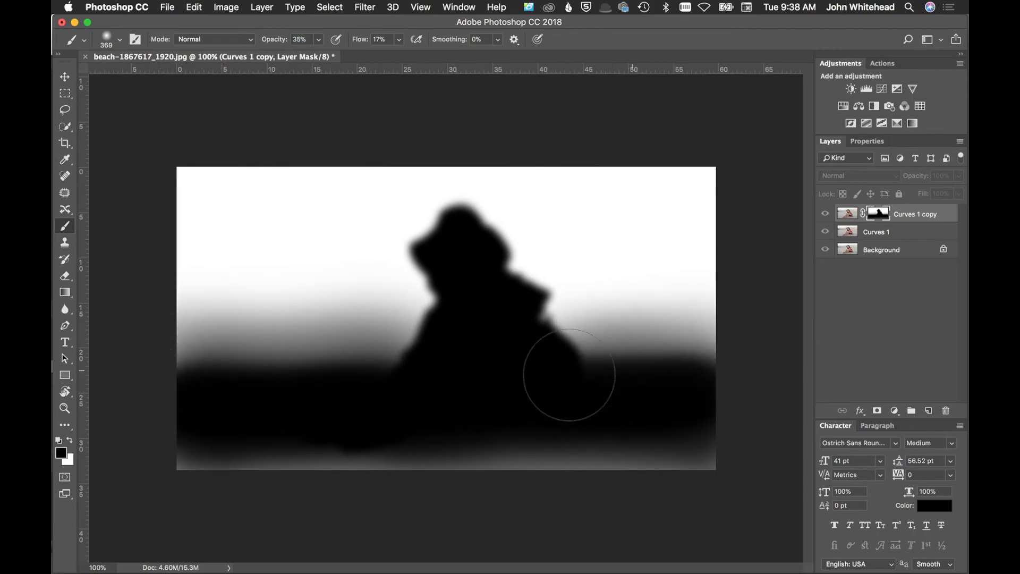
drag(645, 359, 592, 353)
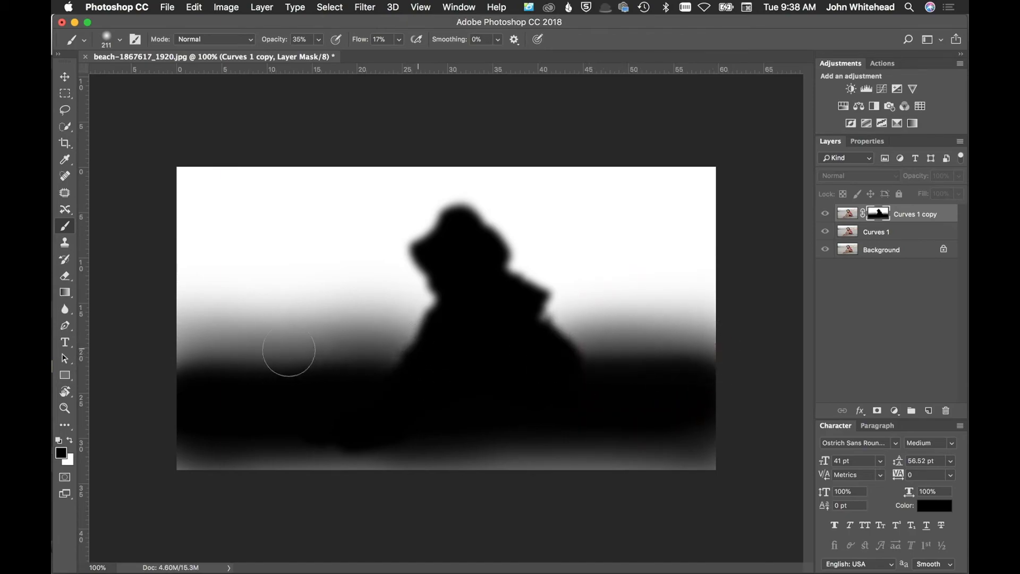
mouse_move(239, 356)
mouse_down()
mouse_move(311, 359)
mouse_move(189, 330)
mouse_up()
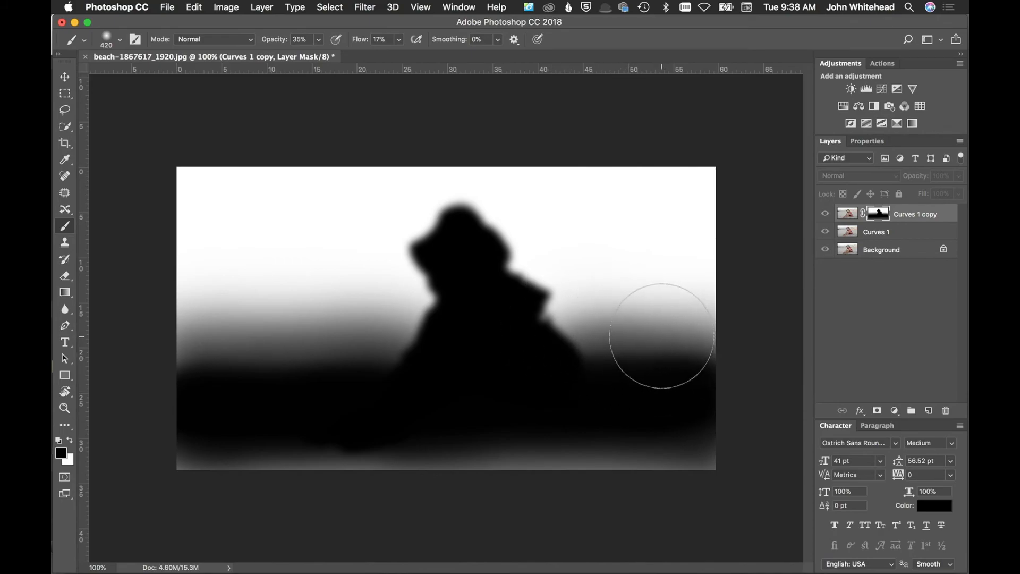
alt+click(879, 213)
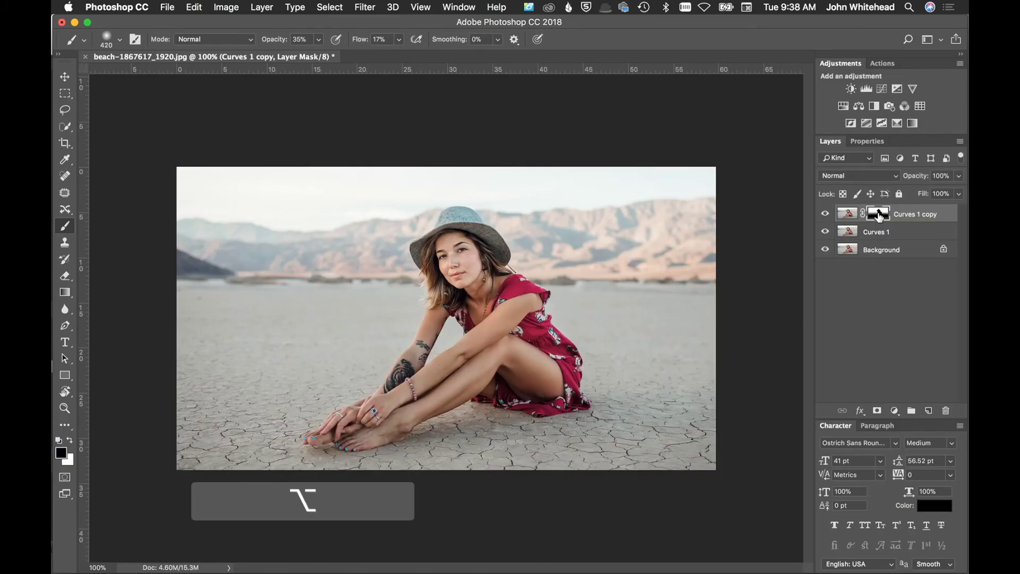
Open Lens Blur on the Curves 1 copy image, using Layer Mask as depth map without Invert and keeping the Hexagon (6) iris shape
click(849, 215)
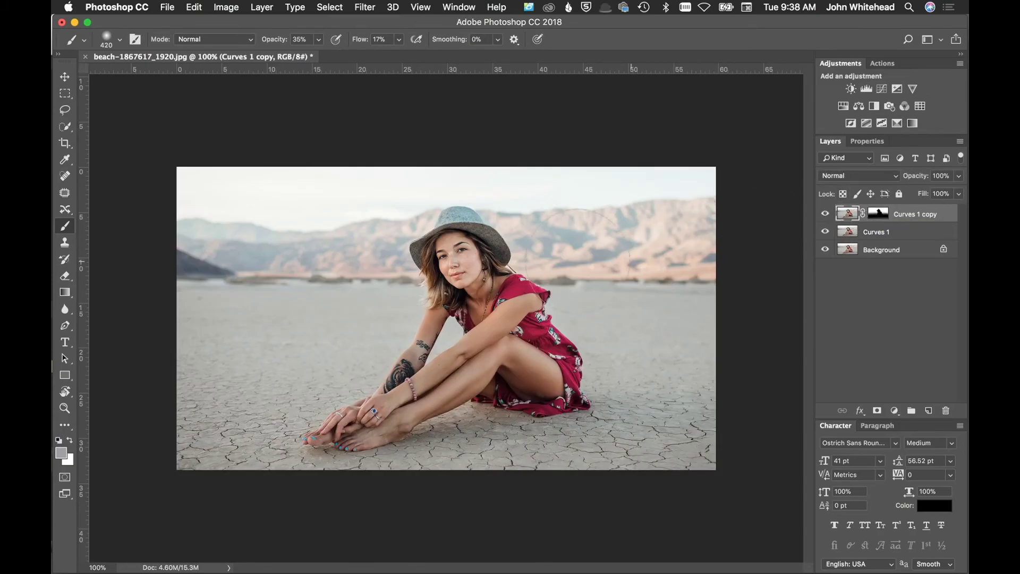
click(365, 7)
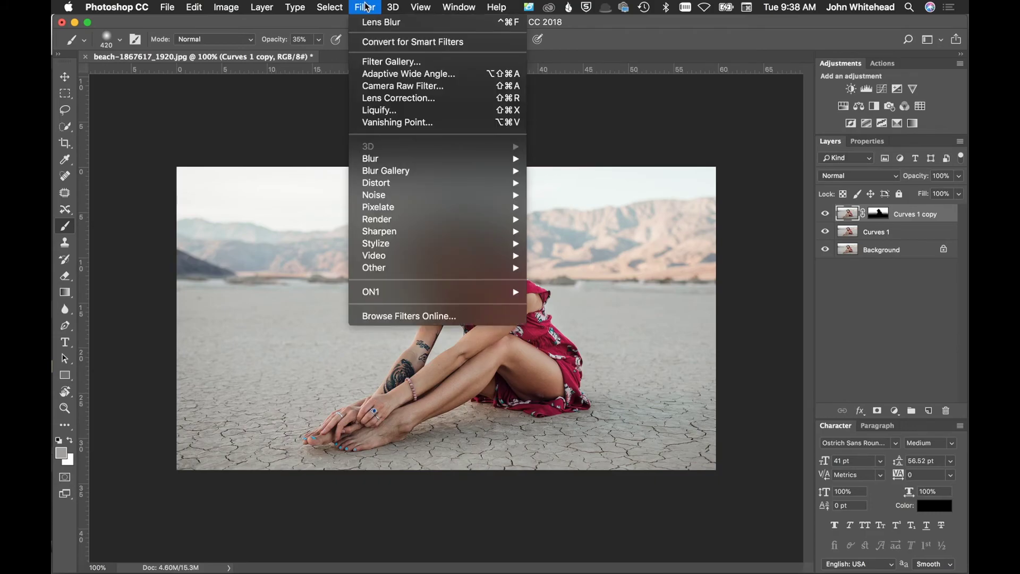
mouse_move(363, 170)
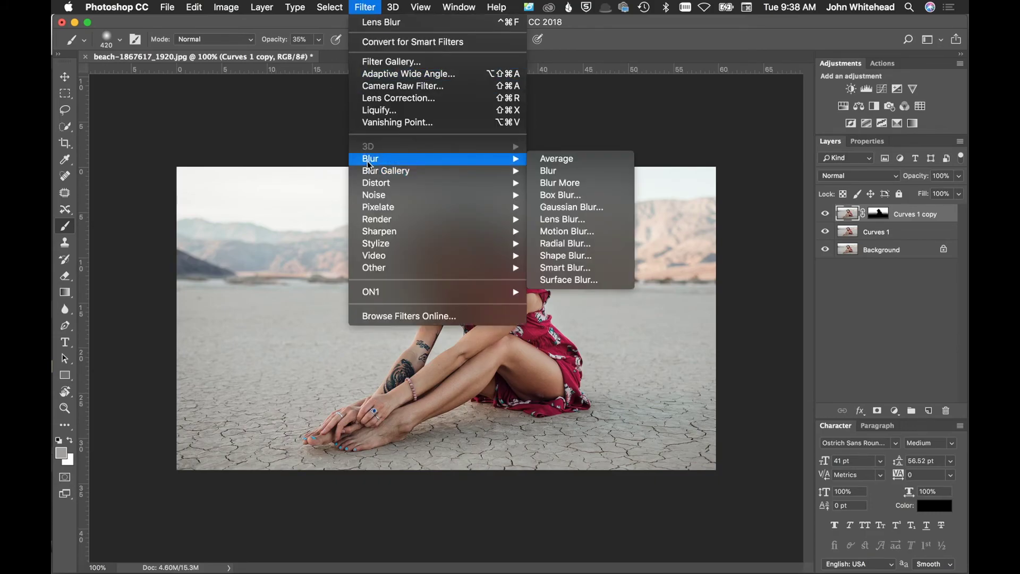
click(592, 221)
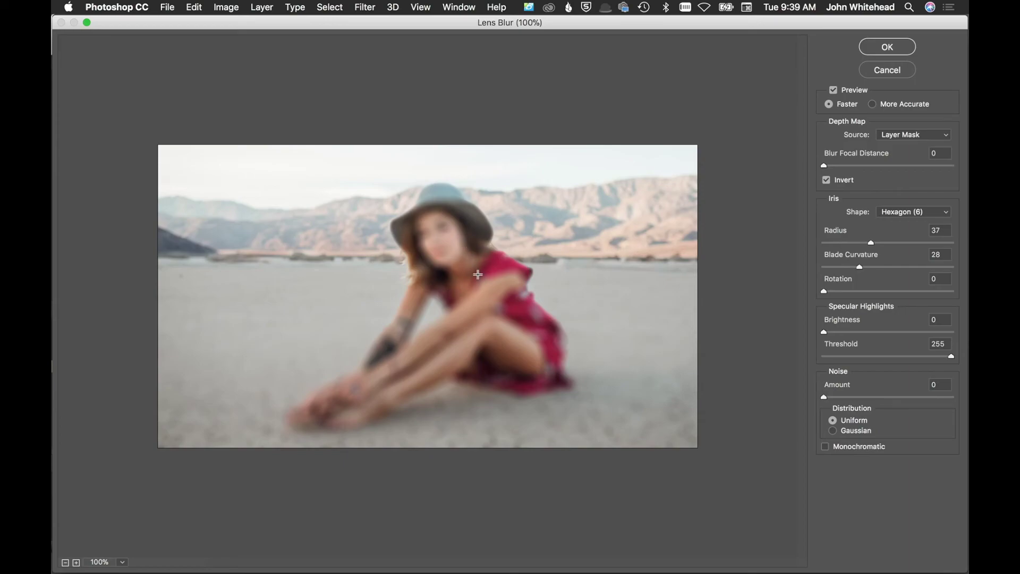
click(828, 183)
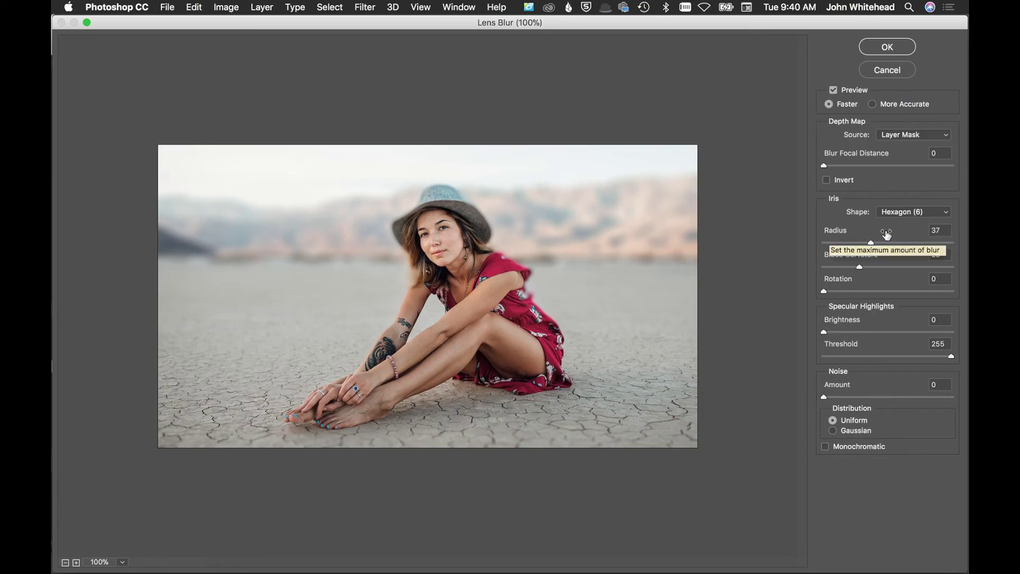
click(906, 213)
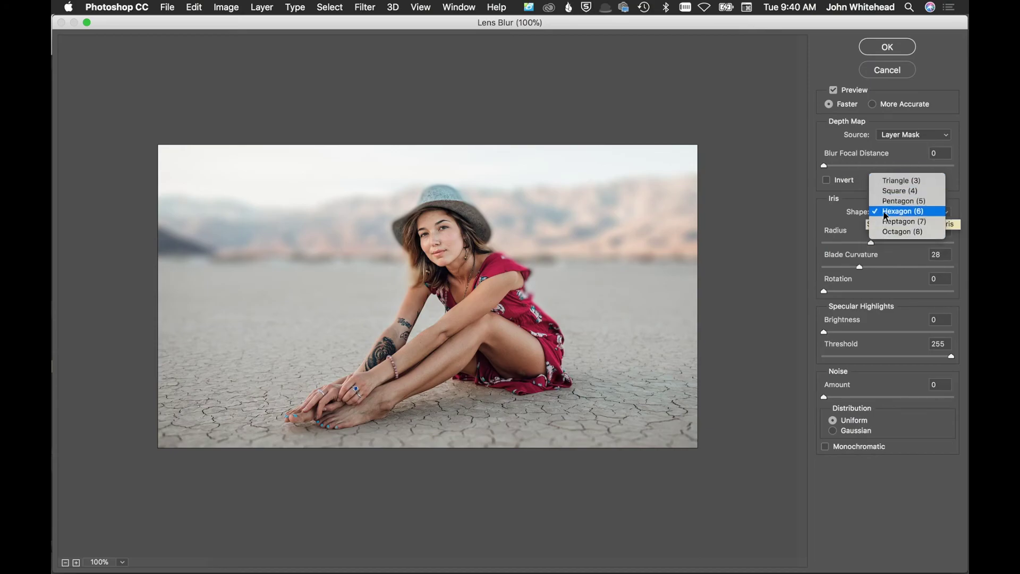
click(779, 190)
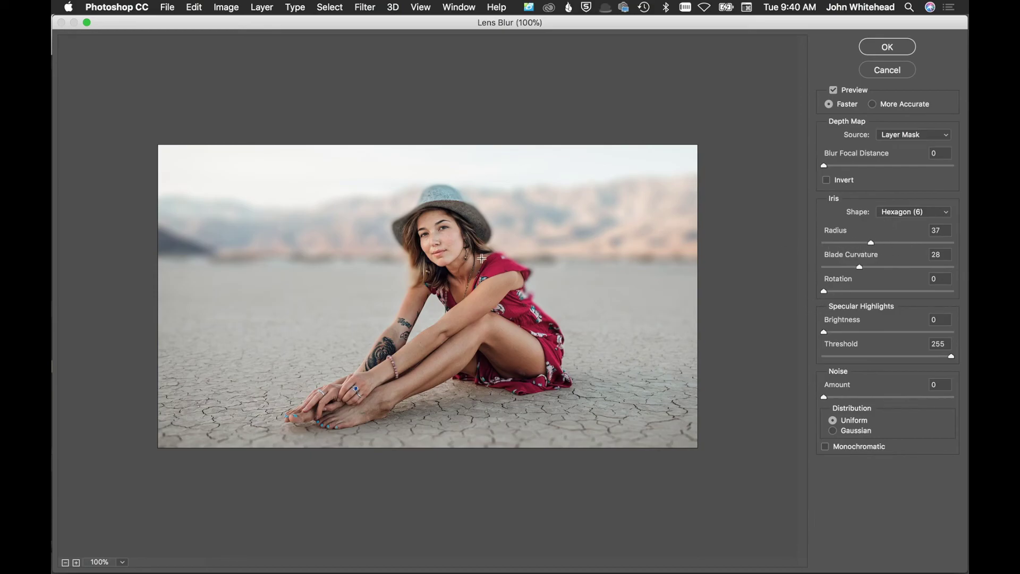
Try Lens Blur radius values such as 16, 88, 0, 31 and 30 to compare the background blur
click(844, 243)
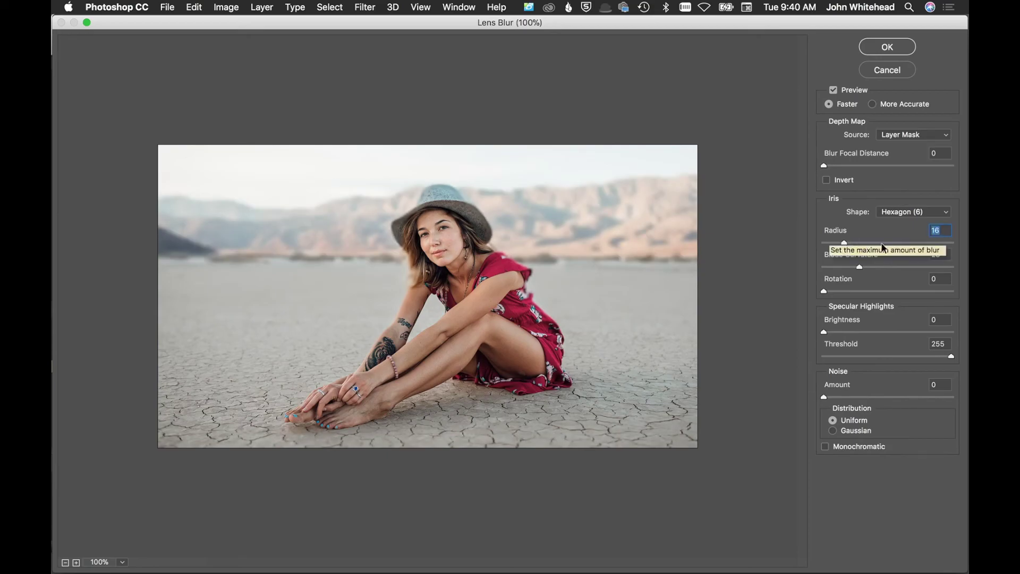
click(935, 242)
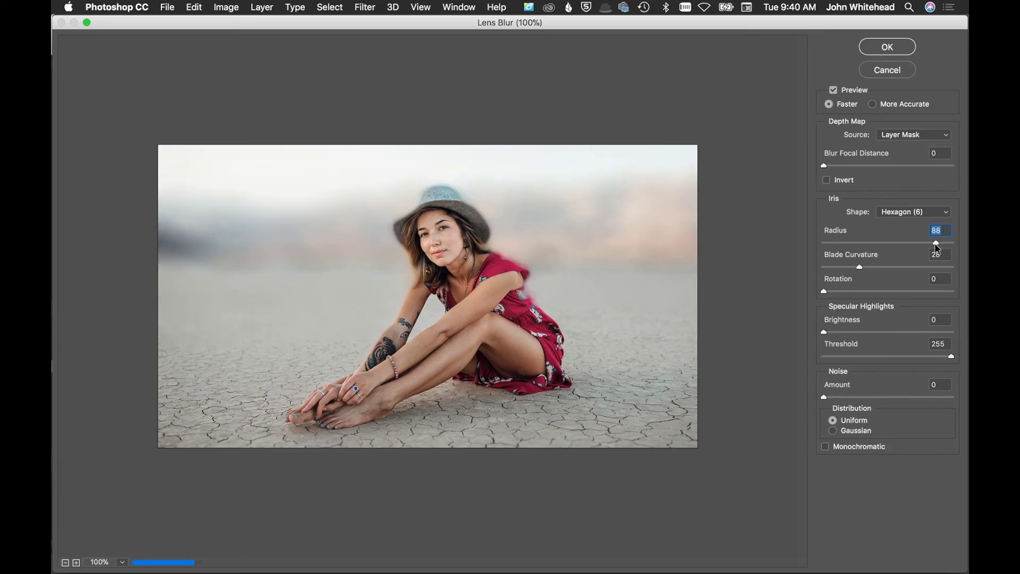
key(super+z)
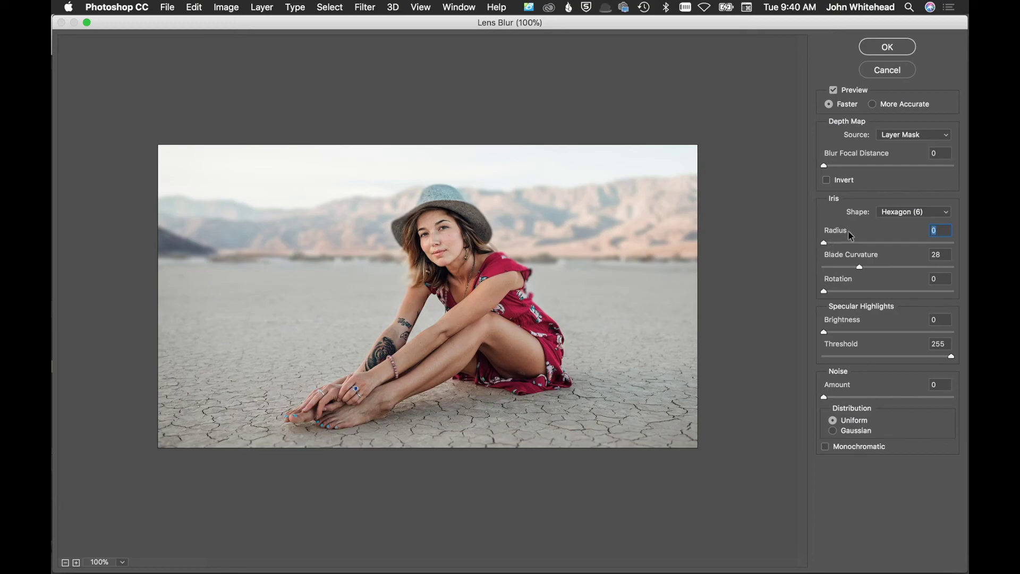
text(049)
click(847, 244)
click(848, 243)
click(860, 244)
drag(860, 243, 864, 244)
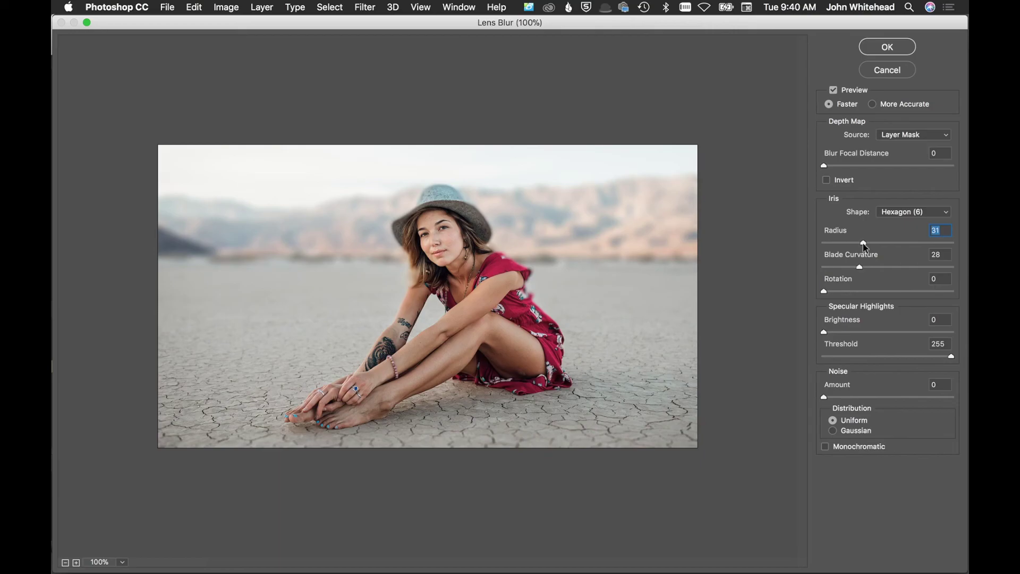
drag(864, 243, 847, 242)
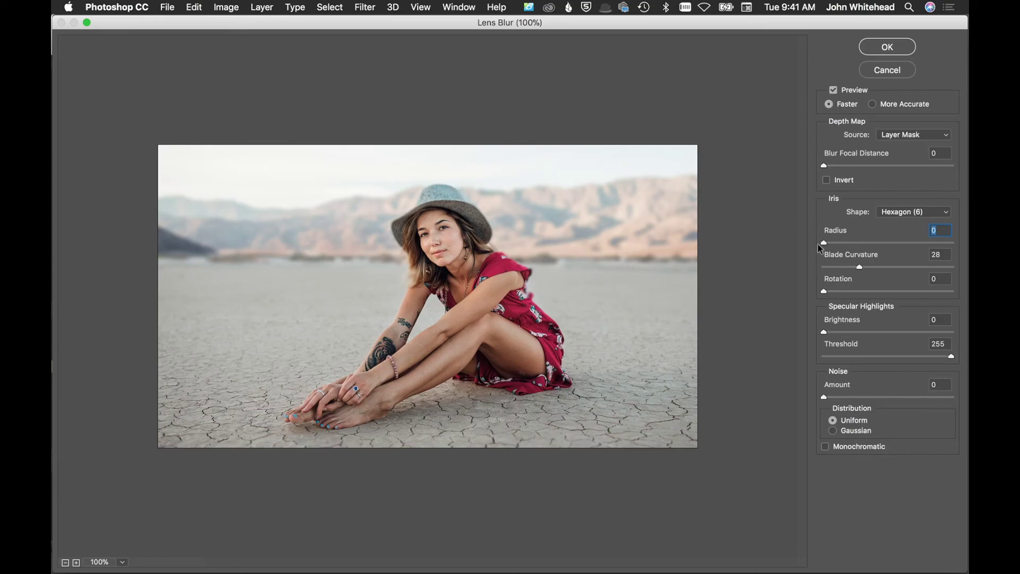
click(874, 243)
click(862, 243)
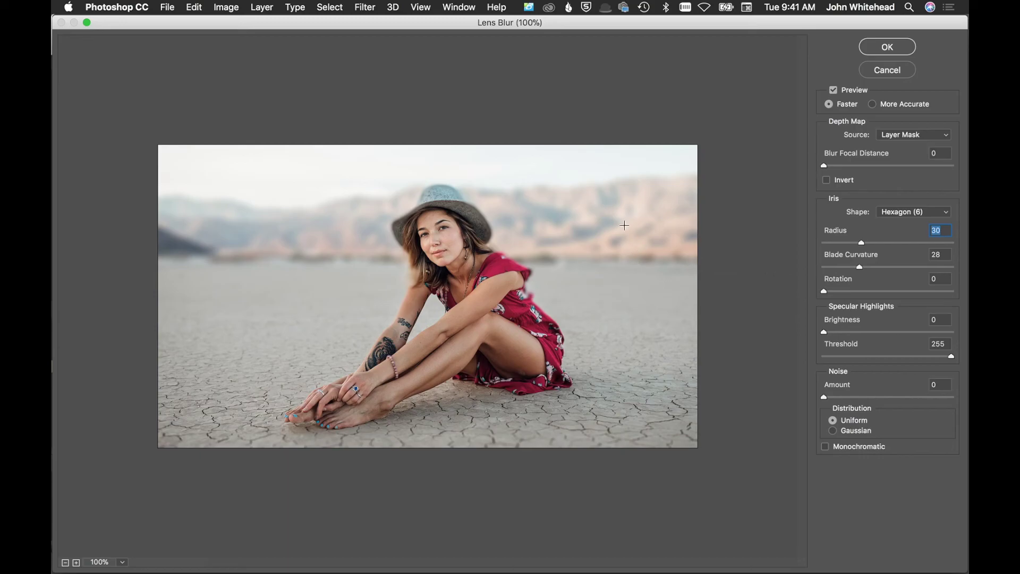
Set the Lens Blur radius to 35 with Gaussian noise distribution and apply the filter
drag(861, 244, 865, 248)
drag(870, 250, 871, 246)
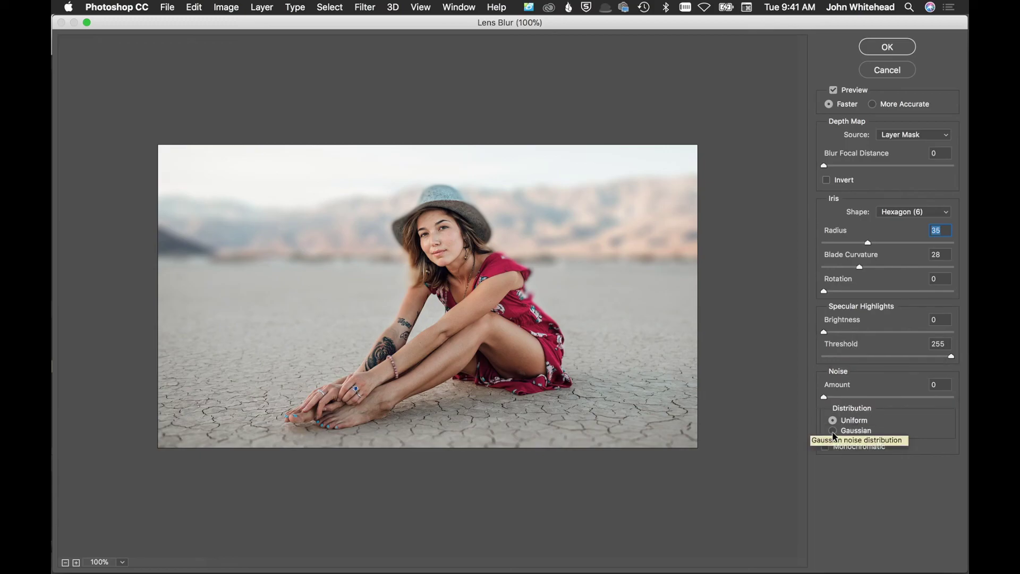
click(832, 431)
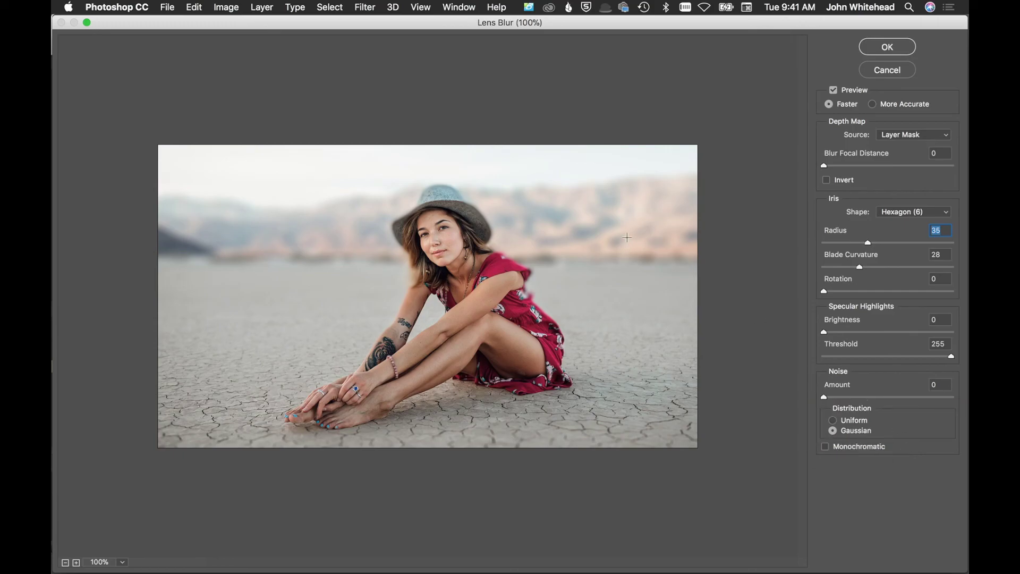
click(894, 49)
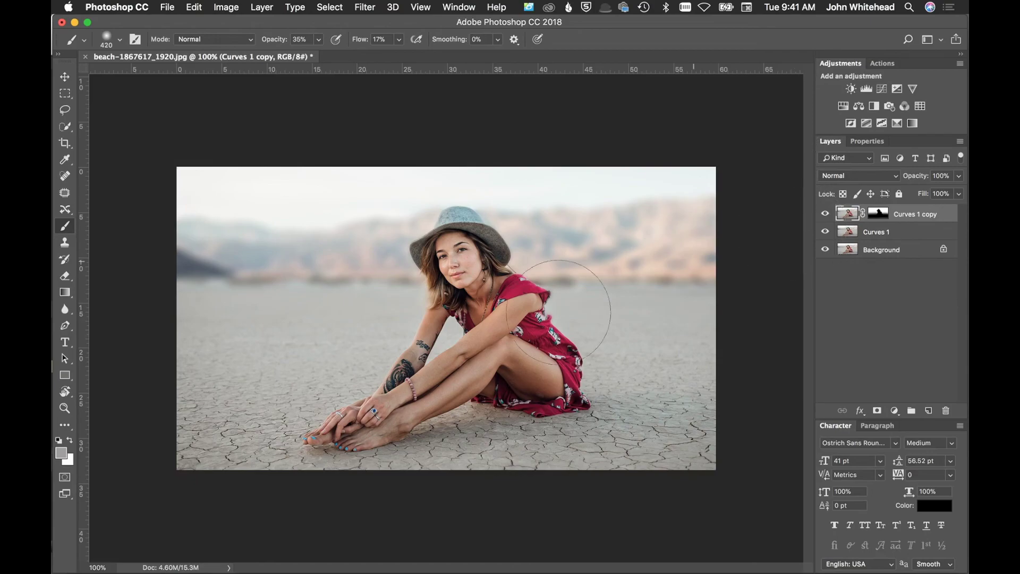
Switch to the Lasso tool and toggle the Curves 1 copy layer's visibility off and on to compare the photo with and without blur
click(64, 110)
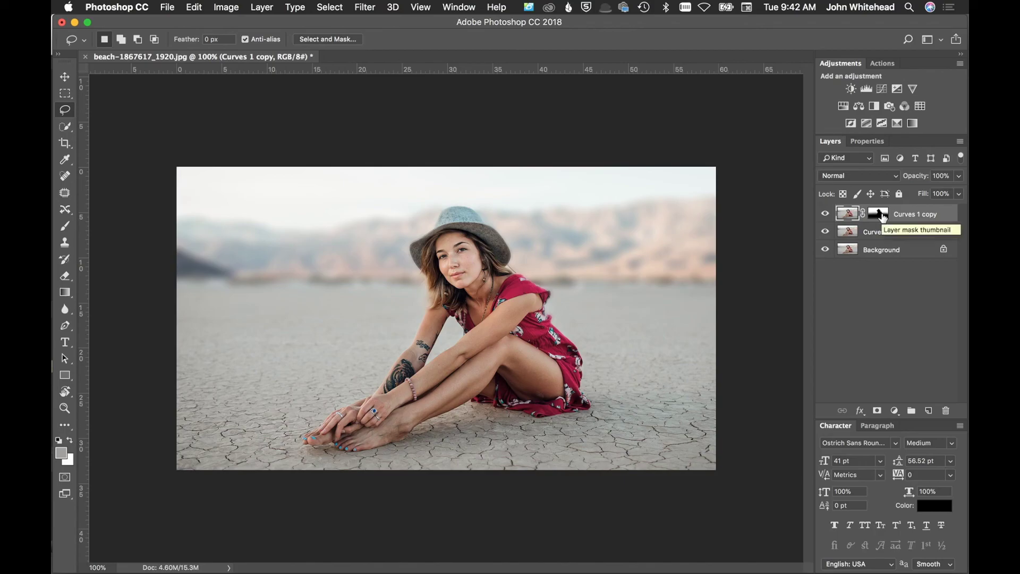
click(825, 214)
click(825, 214)
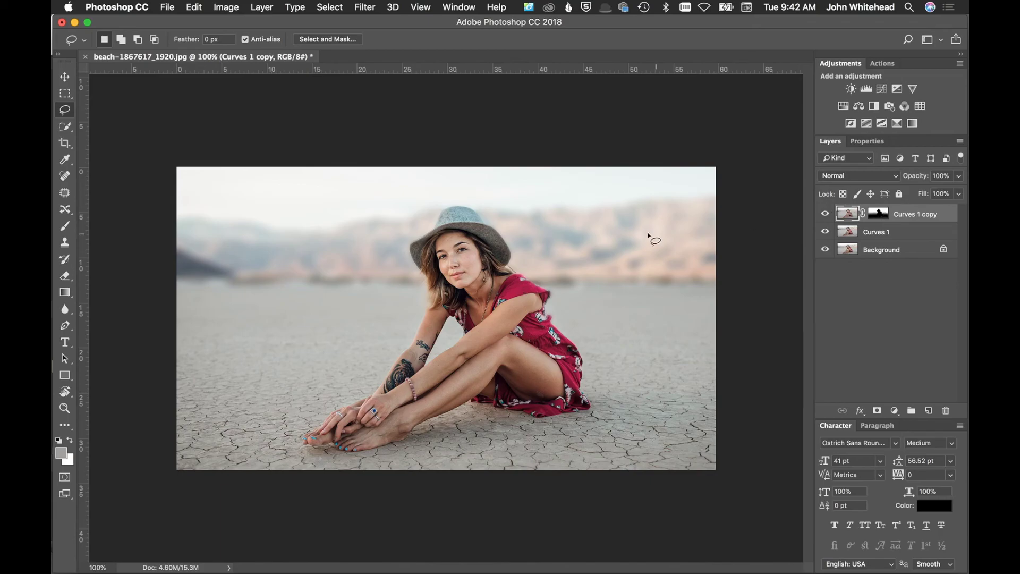
Target the Curves 1 copy layer mask and set up a black Brush at 100% opacity and 100% flow
key(super+equal)
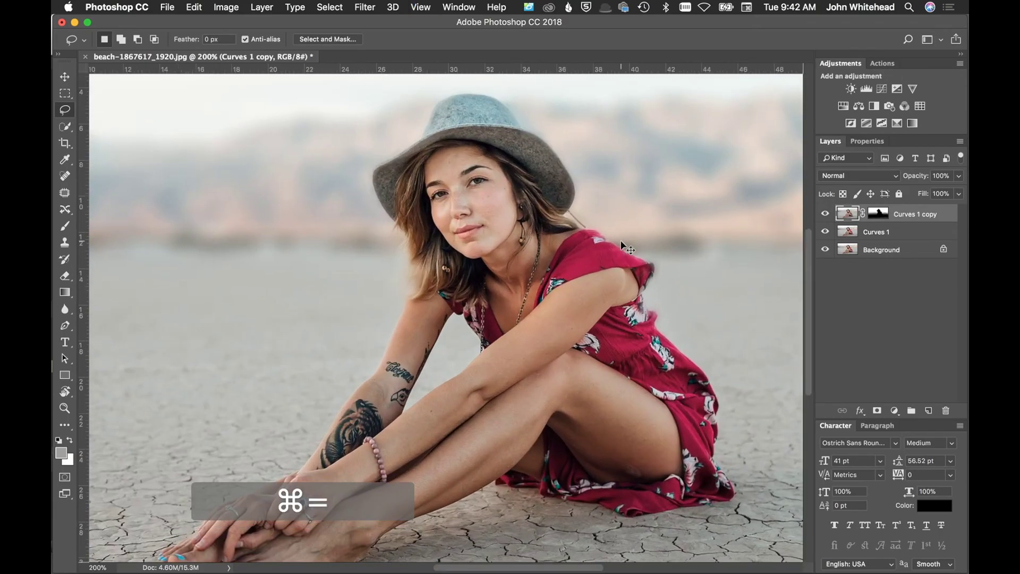
click(878, 213)
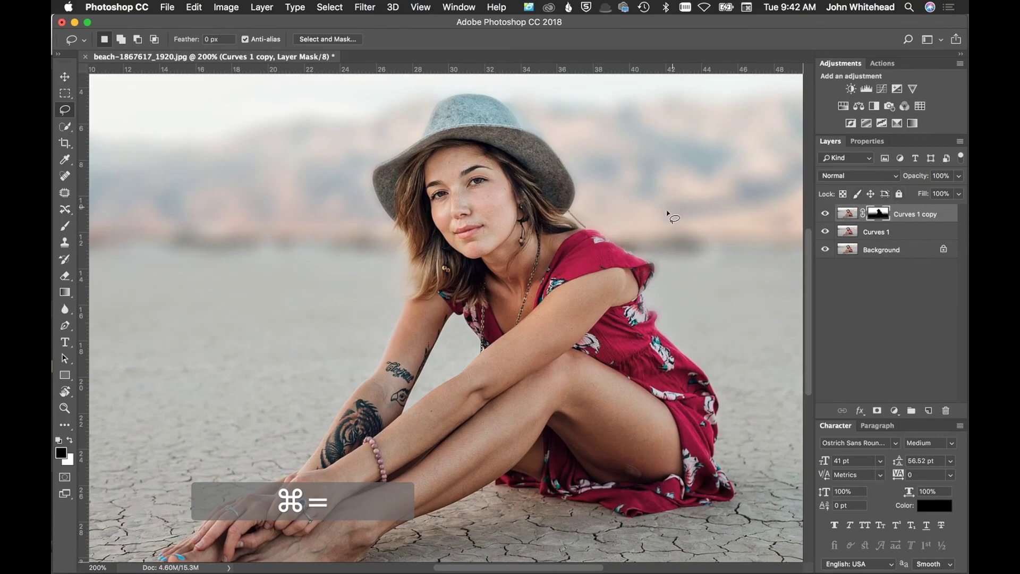
click(66, 227)
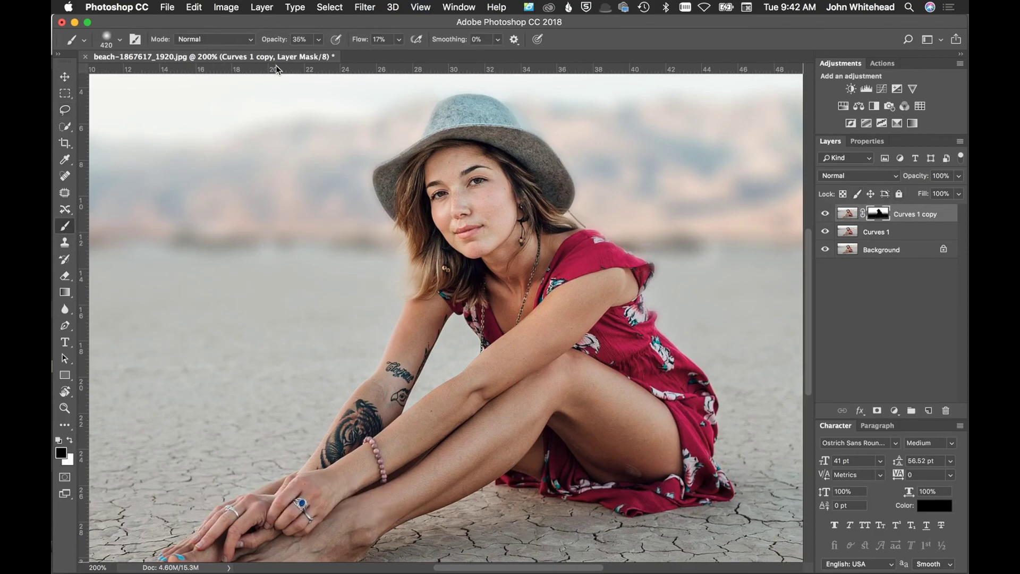
drag(272, 40, 363, 41)
Paint black on the mask with a 39 px brush along the woman's hair edges and dress sleeve, undoing the last stroke
mouse_move(486, 184)
mouse_down()
mouse_move(532, 184)
mouse_move(376, 185)
mouse_move(378, 266)
mouse_move(386, 264)
mouse_up()
mouse_move(497, 225)
mouse_down()
mouse_move(367, 215)
mouse_move(380, 220)
mouse_up()
drag(624, 280, 611, 280)
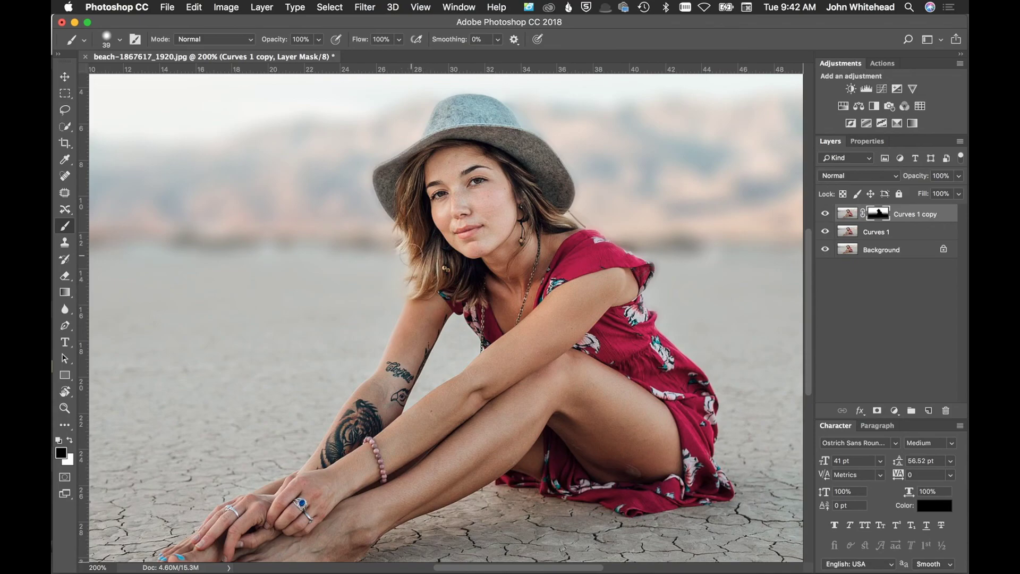
key(super+z)
drag(361, 41, 302, 34)
drag(355, 40, 579, 43)
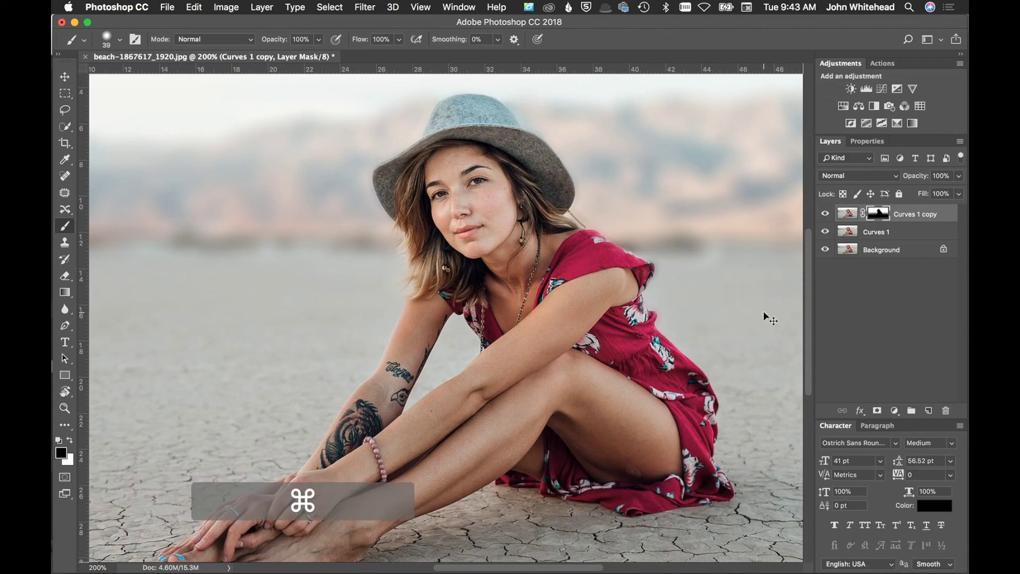
Toggle the Curves 1 copy layer's visibility off and on to compare the whole photo with and without the retouched blur
key(super+minus)
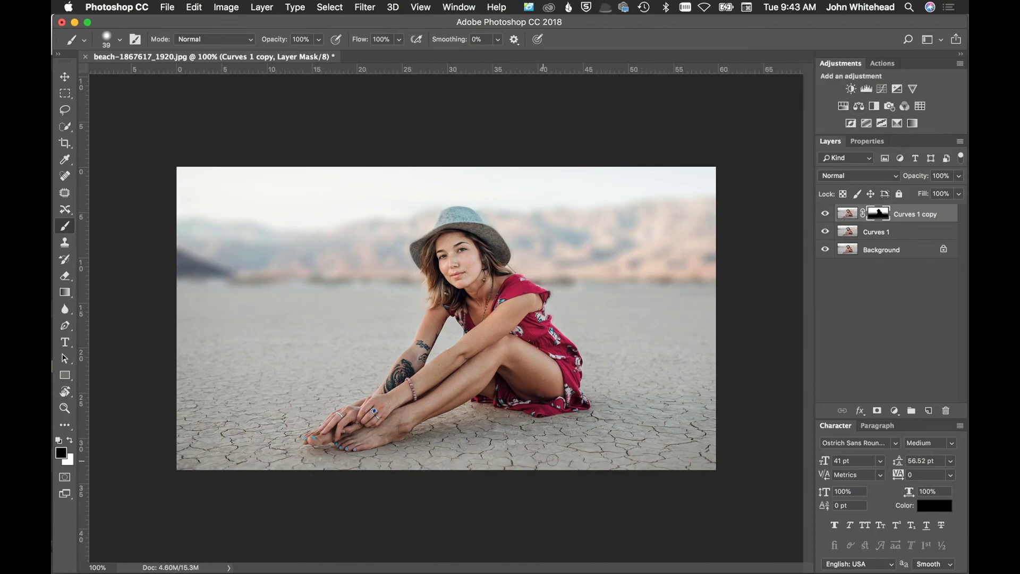
click(825, 214)
click(825, 214)
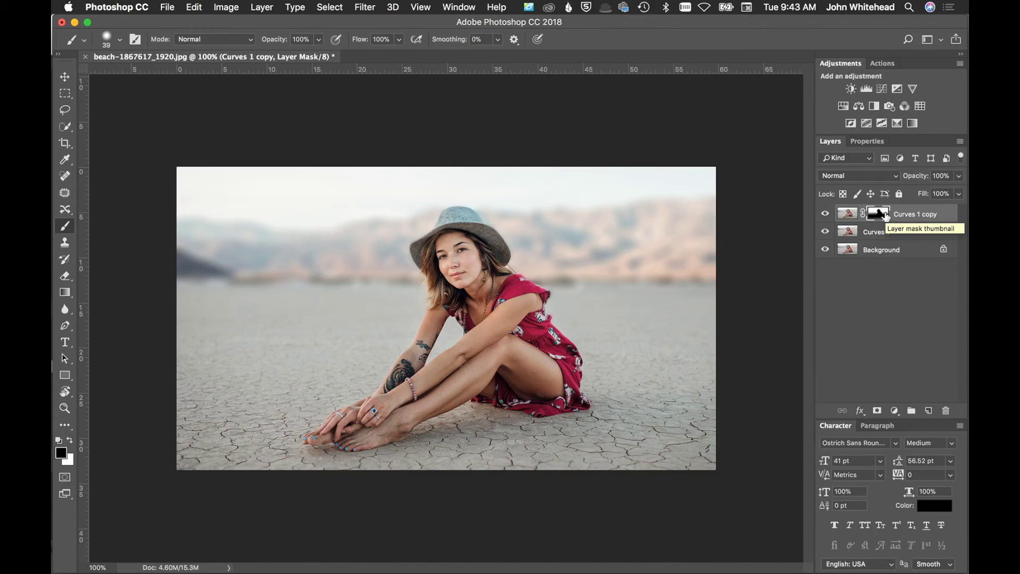
Lower the Curves 1 copy layer's opacity to 82% and toggle its visibility to check the softened blur
drag(915, 181, 877, 180)
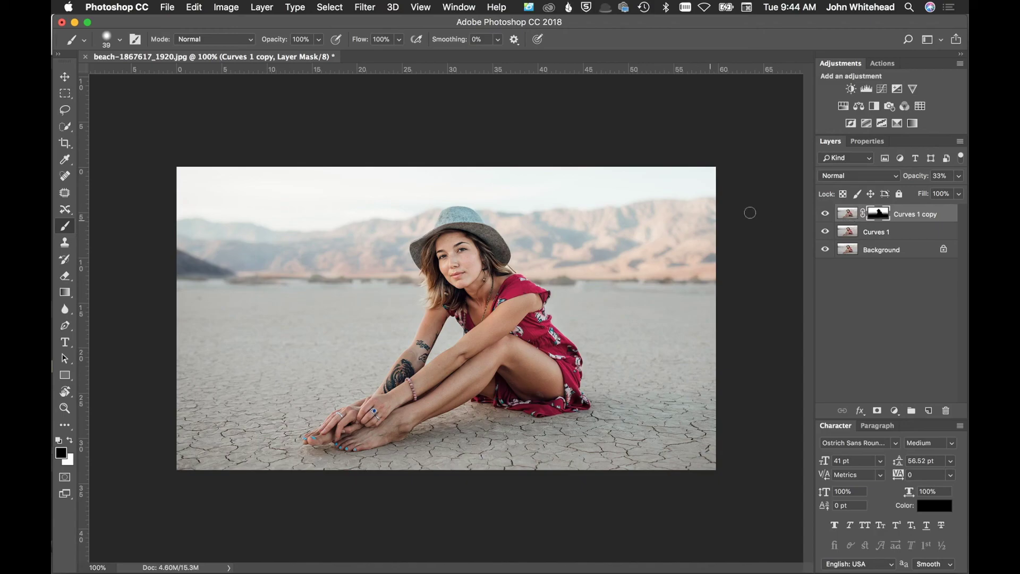
mouse_move(922, 178)
mouse_down()
mouse_move(963, 186)
mouse_move(910, 180)
mouse_up()
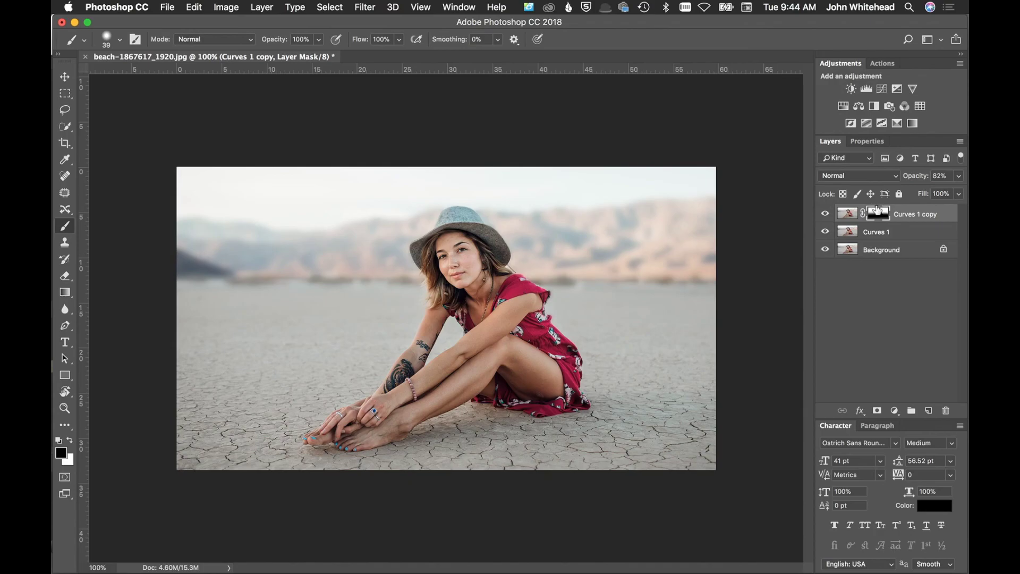
click(825, 214)
click(825, 214)
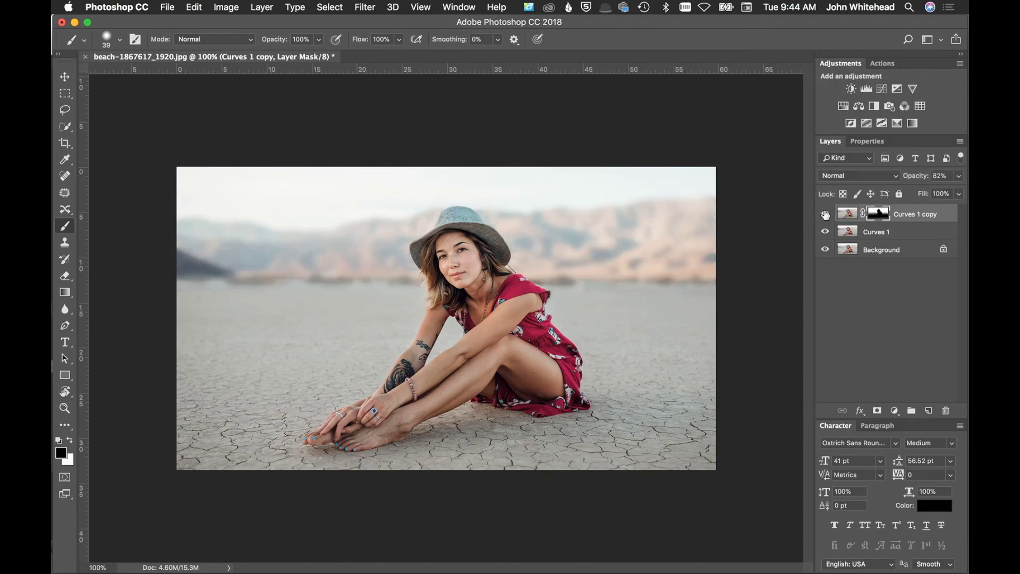